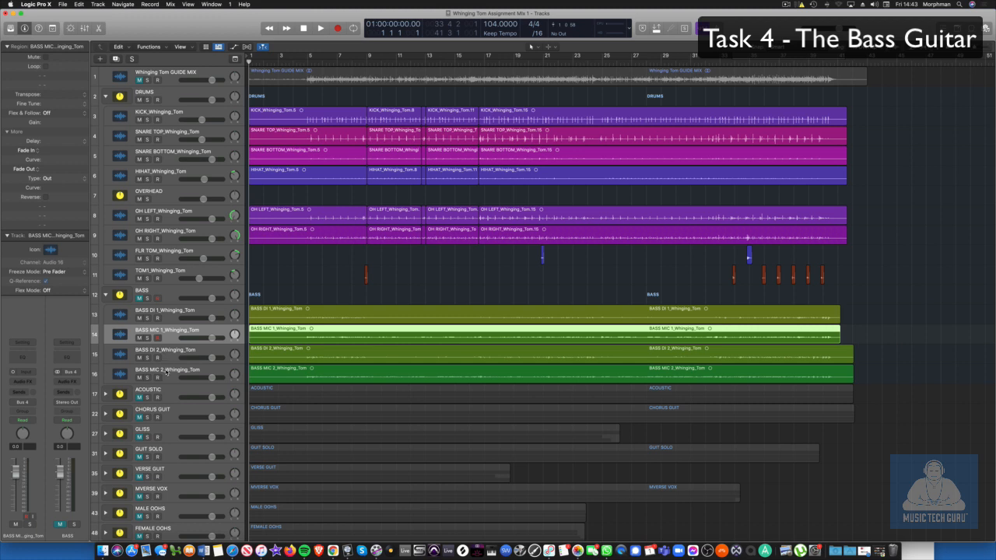
- Mute the BASS DI 2 and BASS MIC 2 tracks and loop playback from bar 5 to bar 9
{"action": "left_click_drag", "start_coordinate": [139, 358], "coordinate": [139, 376]}
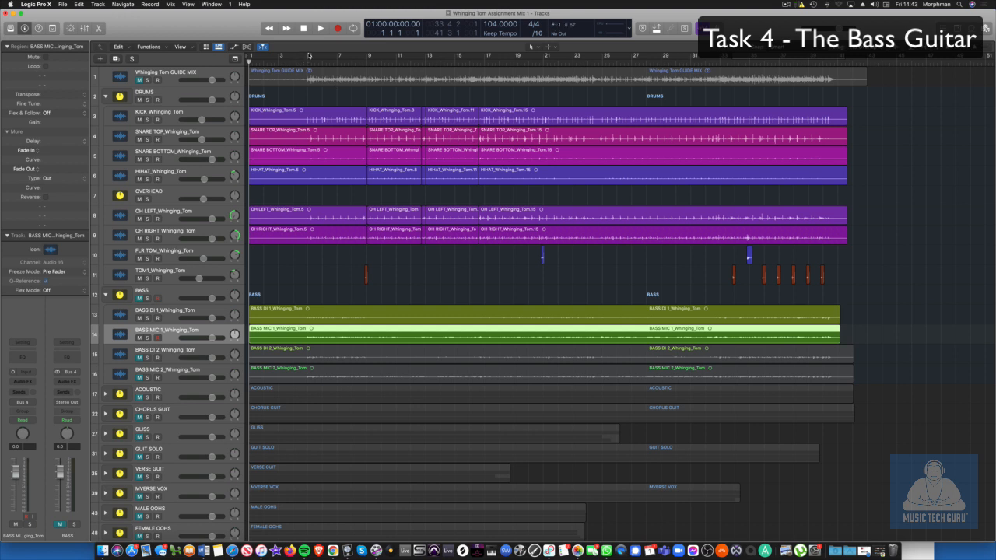
{"action": "left_click_drag", "start_coordinate": [309, 56], "coordinate": [366, 56]}
{"action": "key", "text": "space"}
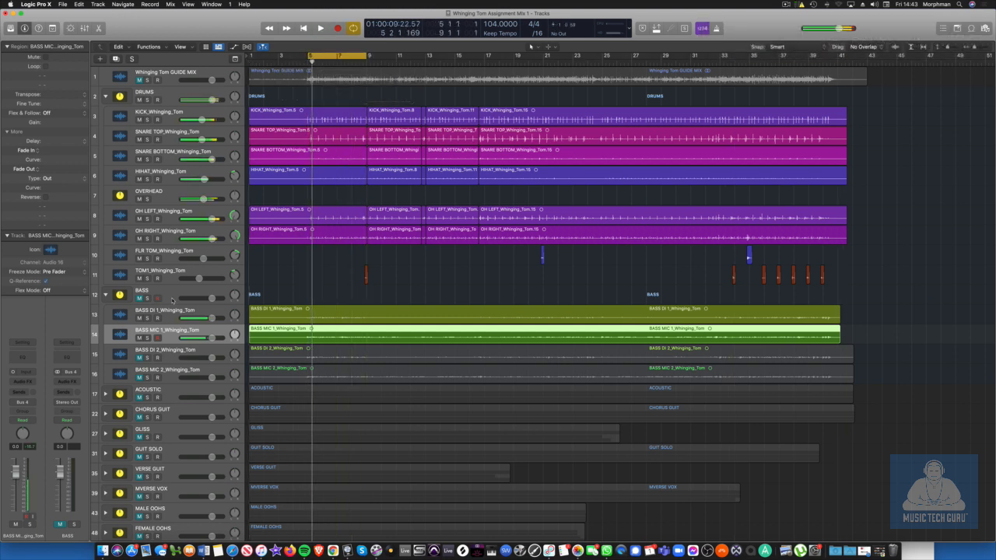
- Solo the BASS stack, narrow the solo to the BASS DI 1 track, and audition the loop
{"action": "left_click", "coordinate": [147, 298]}
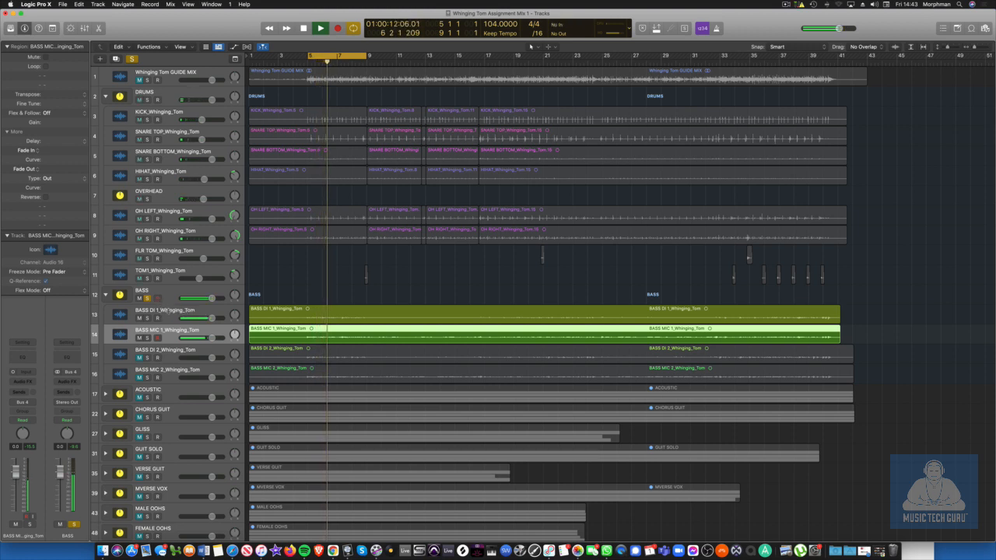
{"action": "key", "text": "space"}
{"action": "left_click", "coordinate": [173, 311]}
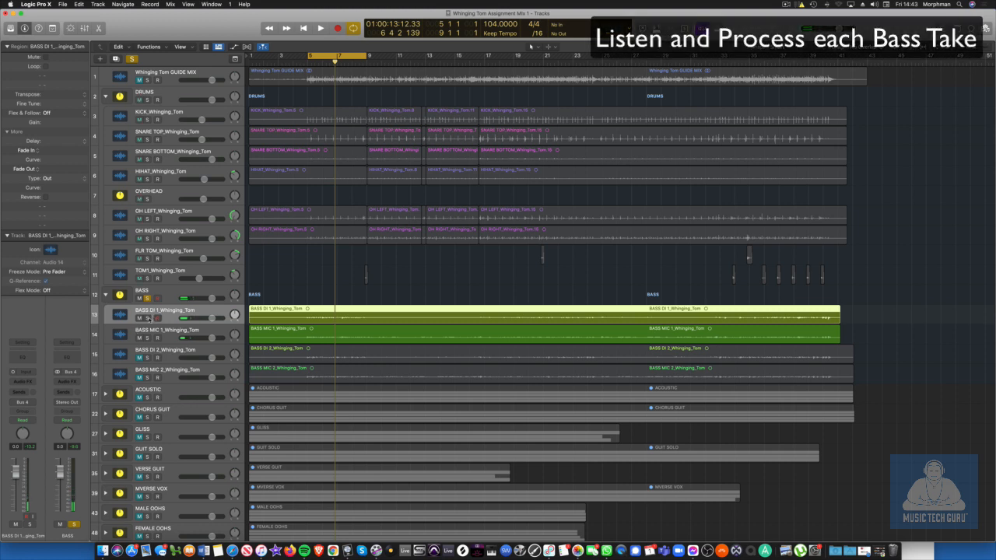
{"action": "left_click", "coordinate": [147, 319]}
{"action": "key", "text": "space"}
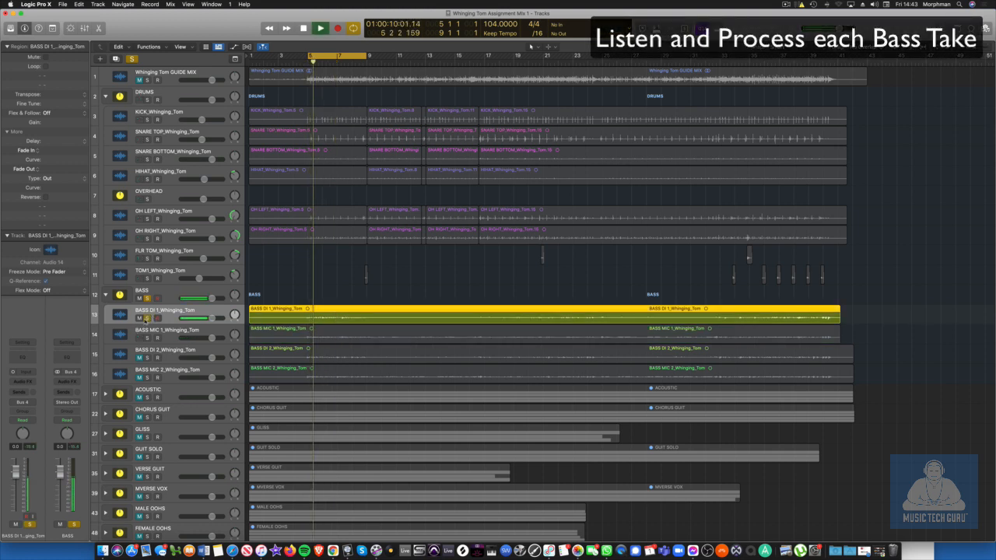
{"action": "key", "text": "space"}
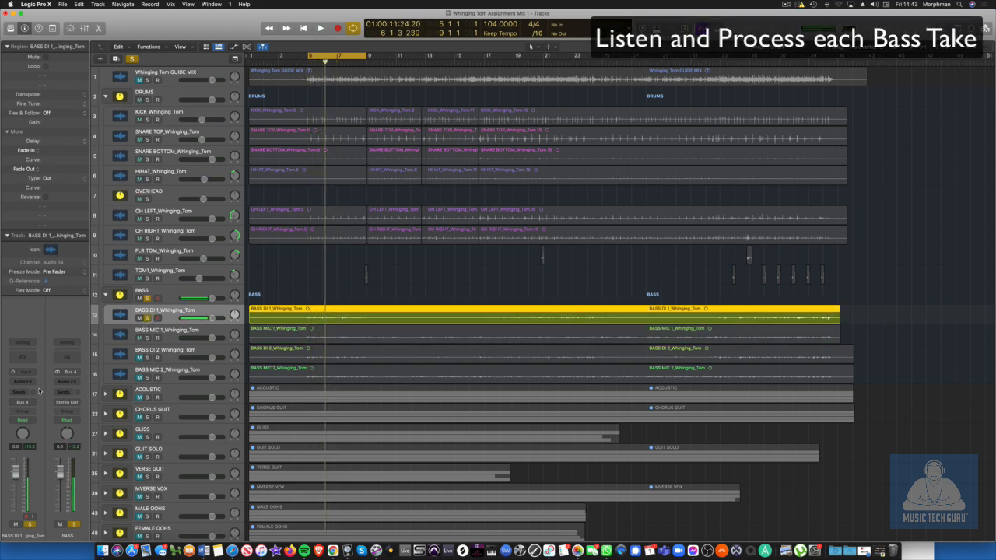
- Insert a Channel EQ on BASS DI 1 with a 36 dB/Oct low cut at about 33 Hz and a high cut at about 2640 Hz
{"action": "left_click", "coordinate": [33, 383]}
{"action": "left_click", "coordinate": [15, 353]}
{"action": "left_click", "coordinate": [22, 360]}
{"action": "key", "text": "space"}
{"action": "left_click", "coordinate": [333, 267]}
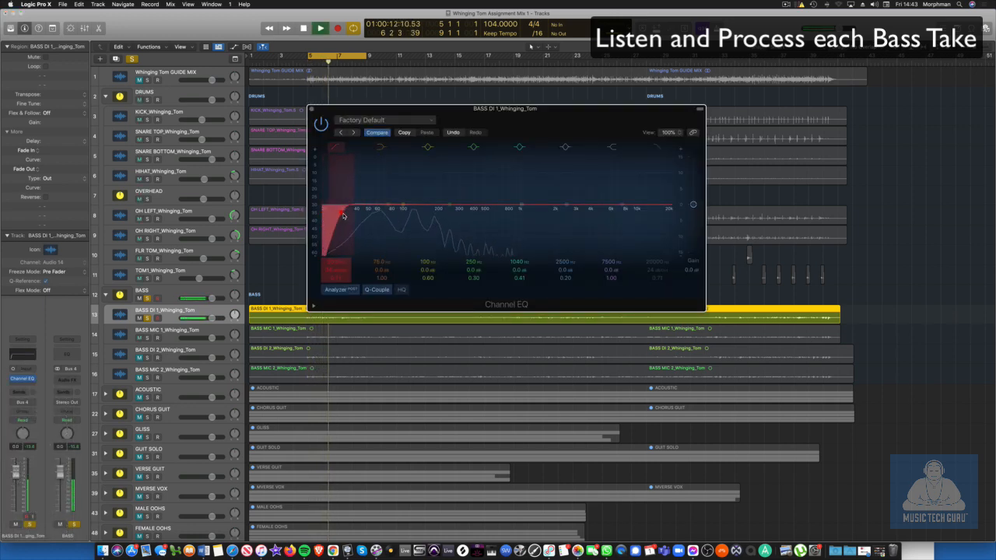
{"action": "left_click", "coordinate": [661, 216]}
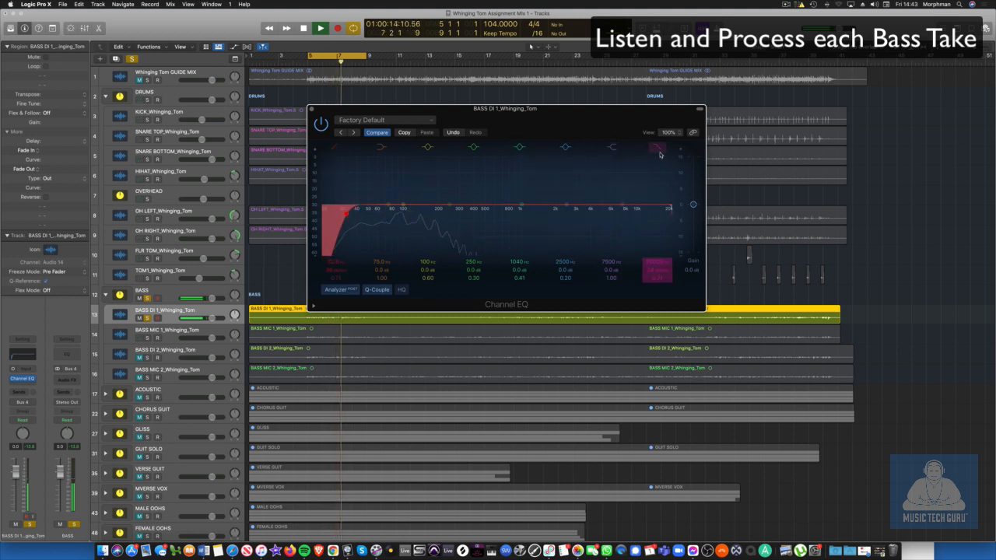
{"action": "left_click_drag", "start_coordinate": [661, 216], "coordinate": [568, 220]}
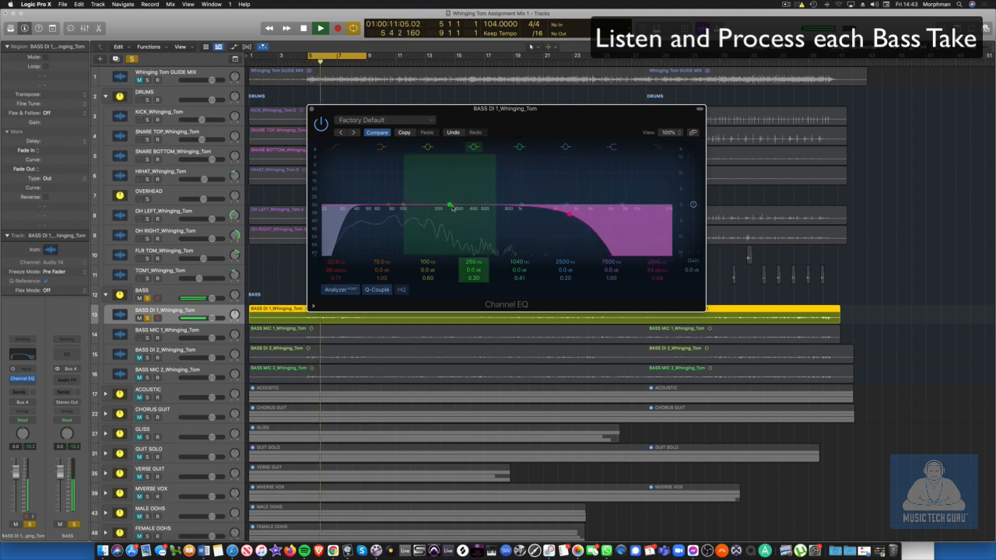
- Boost the BASS DI 1 EQ about 5.3 dB at 815 Hz and cut about 7 dB at 254 Hz with a Q of 2.50
{"action": "left_click_drag", "start_coordinate": [450, 206], "coordinate": [509, 187]}
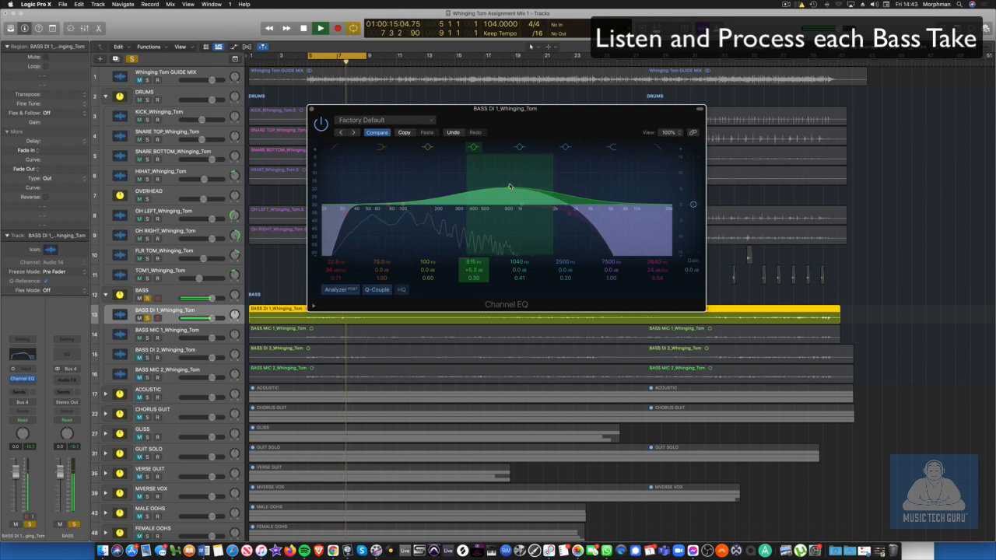
{"action": "left_click_drag", "start_coordinate": [402, 206], "coordinate": [451, 234]}
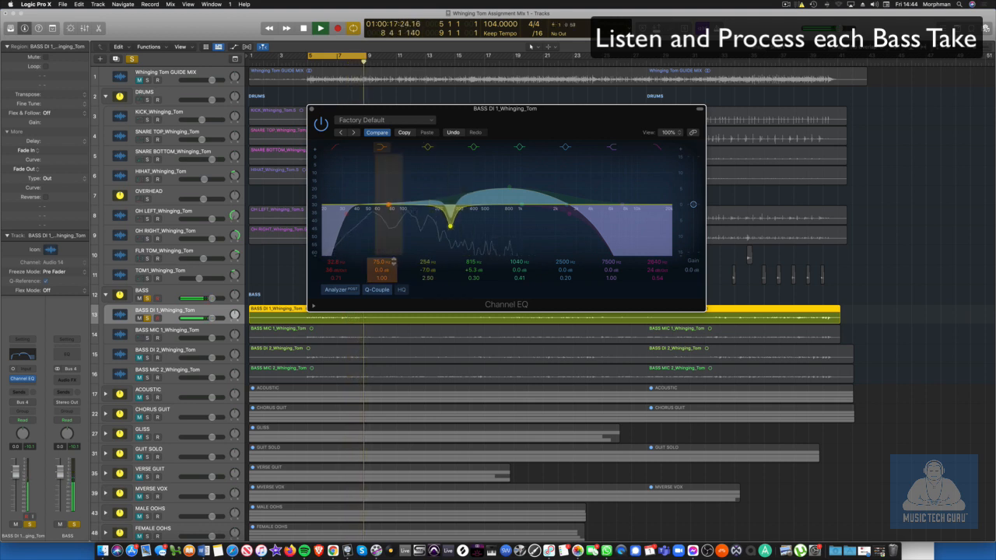
- Add a Compressor after the EQ on BASS DI 1, set its ratio to 2.2:1, and close both plug-in windows
{"action": "left_click", "coordinate": [33, 384]}
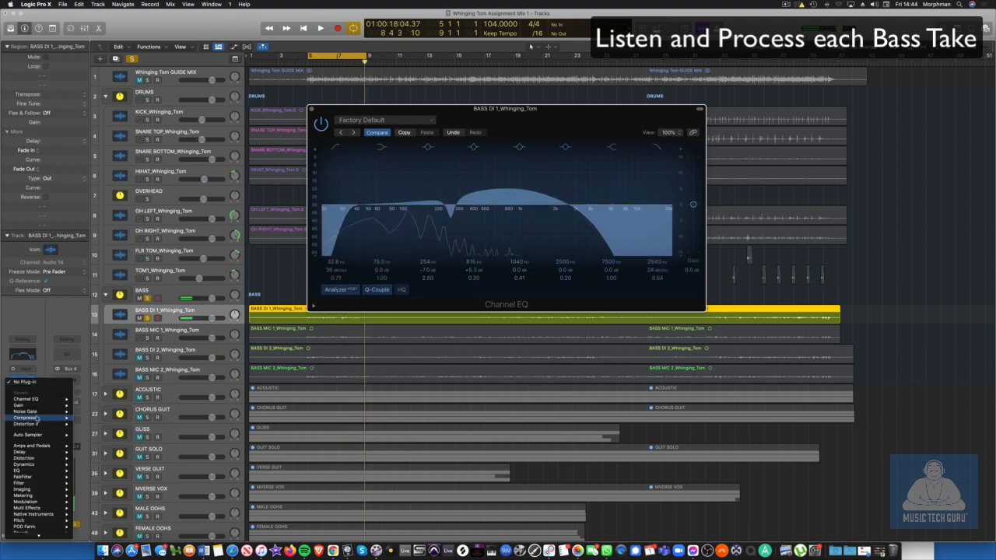
{"action": "left_click", "coordinate": [88, 419]}
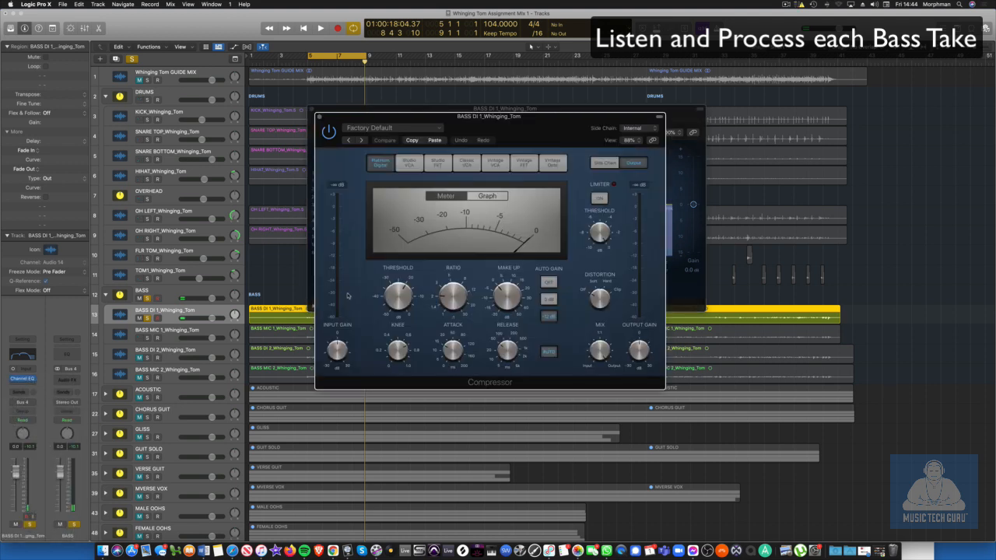
{"action": "key", "text": "space"}
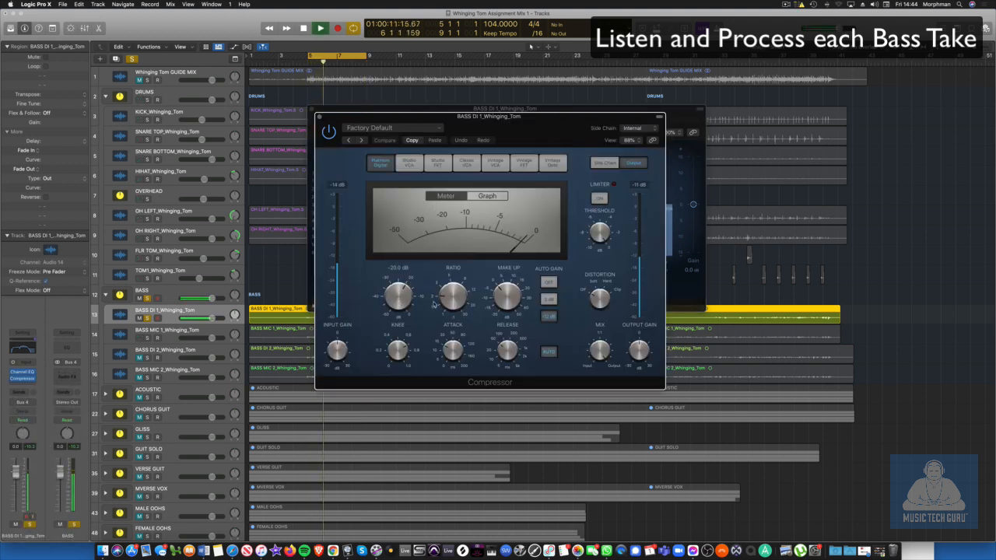
{"action": "left_click_drag", "start_coordinate": [434, 304], "coordinate": [434, 299]}
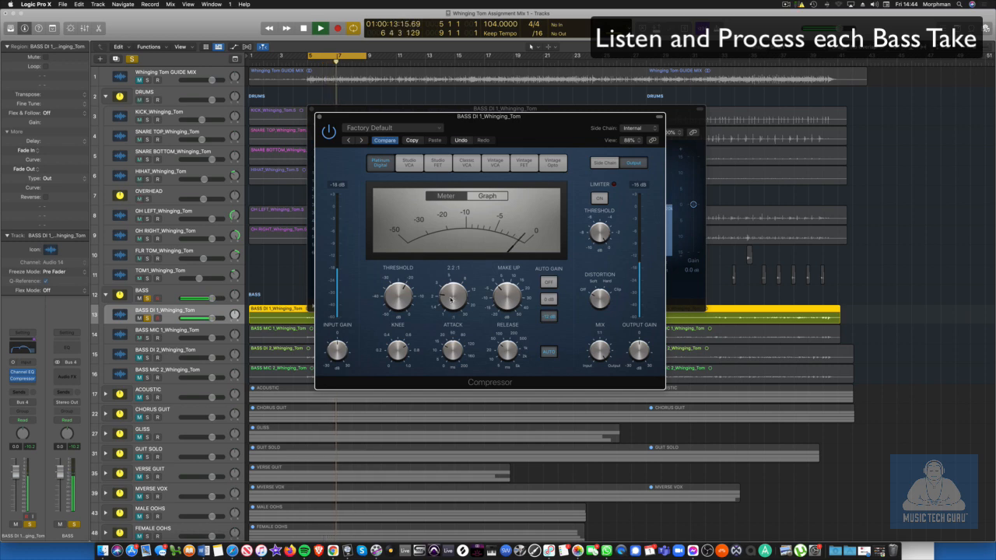
{"action": "left_click", "coordinate": [319, 117]}
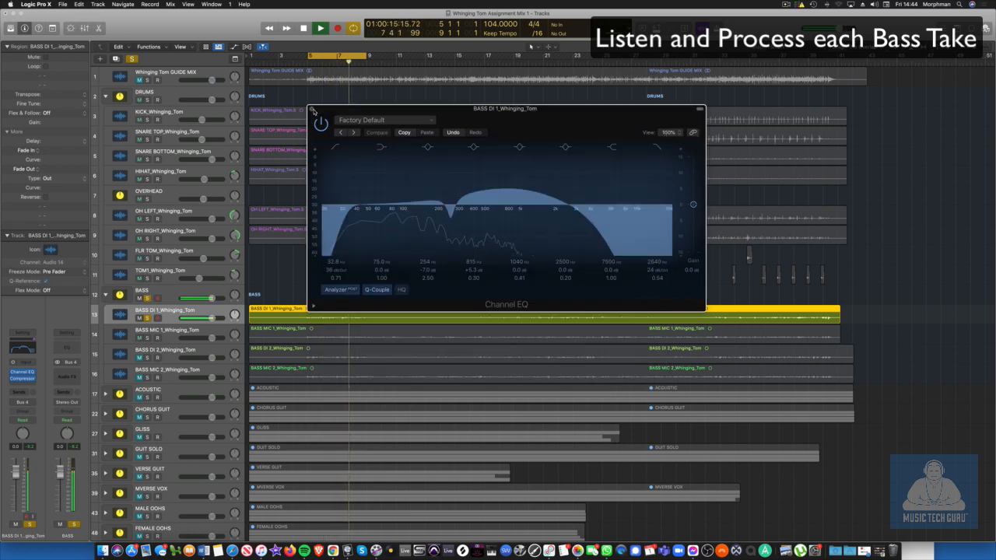
{"action": "left_click", "coordinate": [312, 103]}
{"action": "key", "text": "space"}
- Switch the solo from BASS DI 1 to the BASS MIC 1 track and play the loop
{"action": "left_click", "coordinate": [145, 339]}
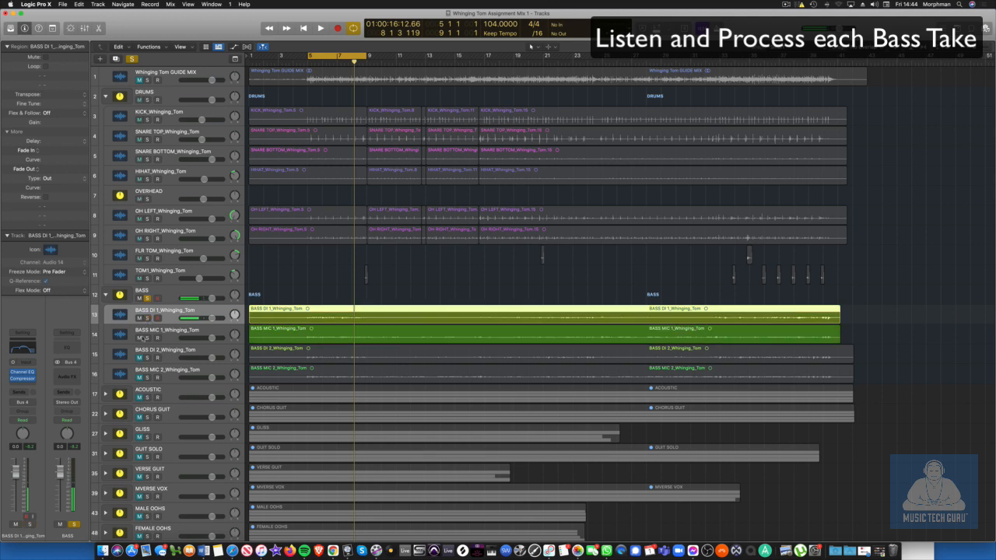
{"action": "left_click", "coordinate": [179, 332]}
{"action": "key", "text": "space"}
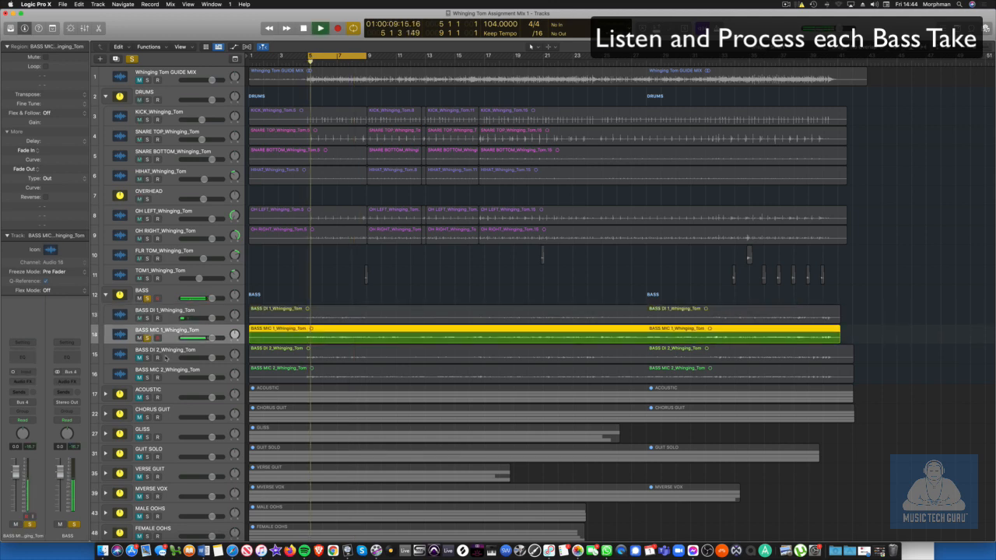
- Insert a Channel EQ on BASS MIC 1 with a 24 dB/Oct low cut at about 70 Hz and a high cut at about 2540 Hz
{"action": "left_click", "coordinate": [24, 360]}
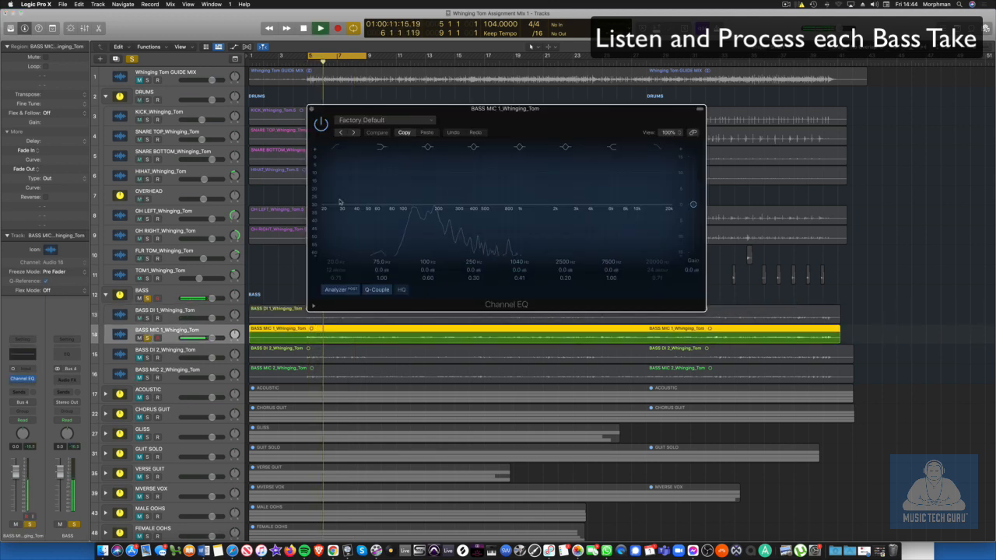
{"action": "left_click", "coordinate": [336, 148]}
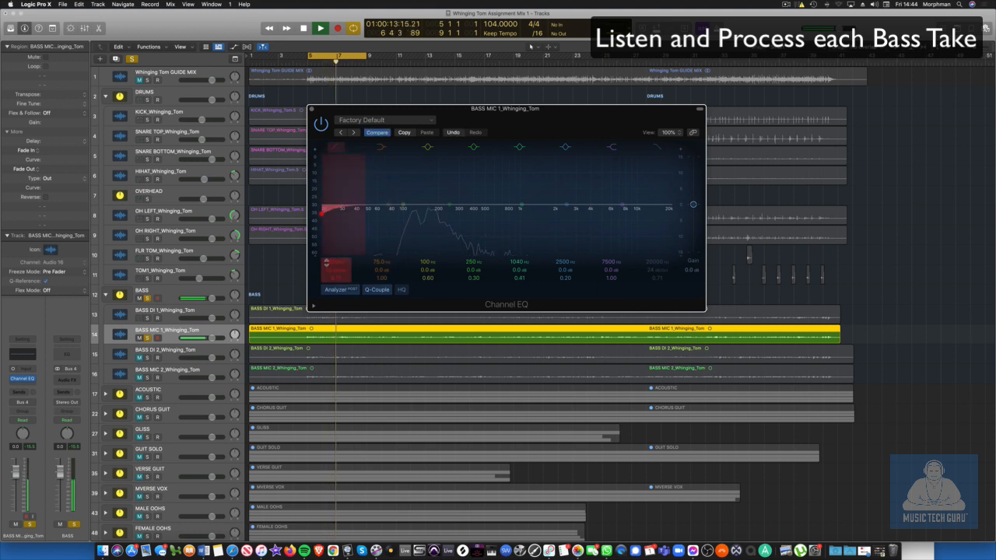
{"action": "left_click_drag", "start_coordinate": [321, 218], "coordinate": [394, 219]}
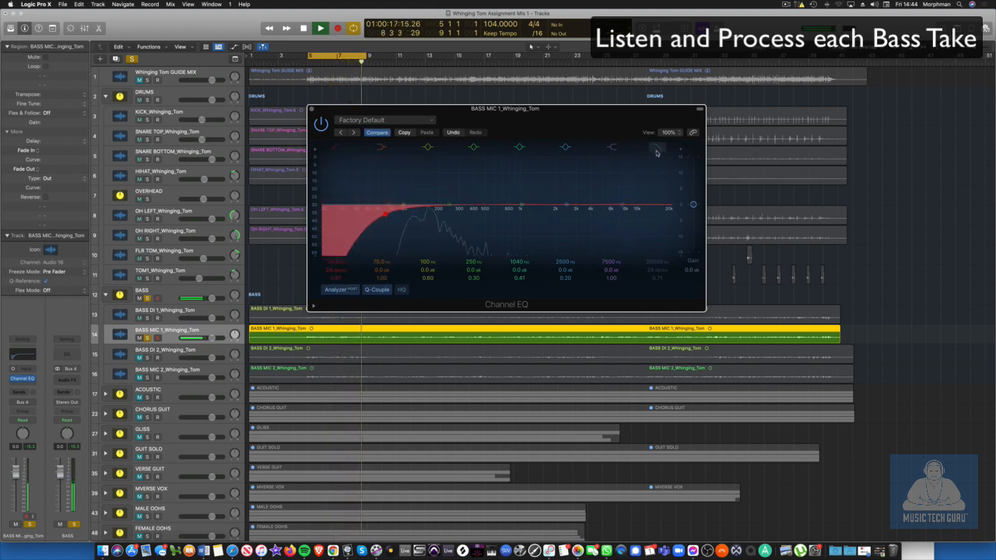
{"action": "left_click_drag", "start_coordinate": [669, 207], "coordinate": [566, 220]}
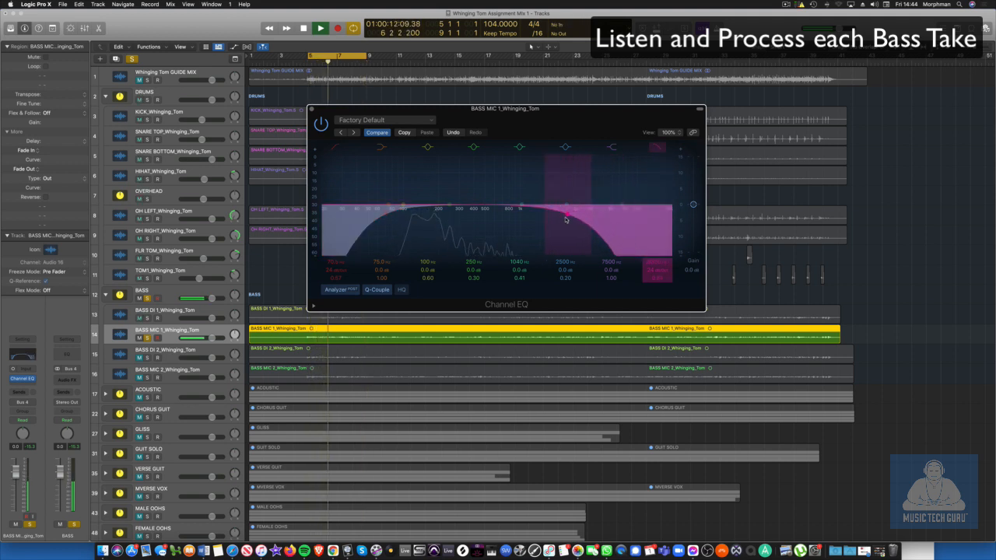
- Boost the BASS MIC 1 EQ about 2.2 dB at 120 Hz with a Q of 1.70, and about 1.8 dB at 1180 Hz
{"action": "left_click_drag", "start_coordinate": [442, 207], "coordinate": [412, 193]}
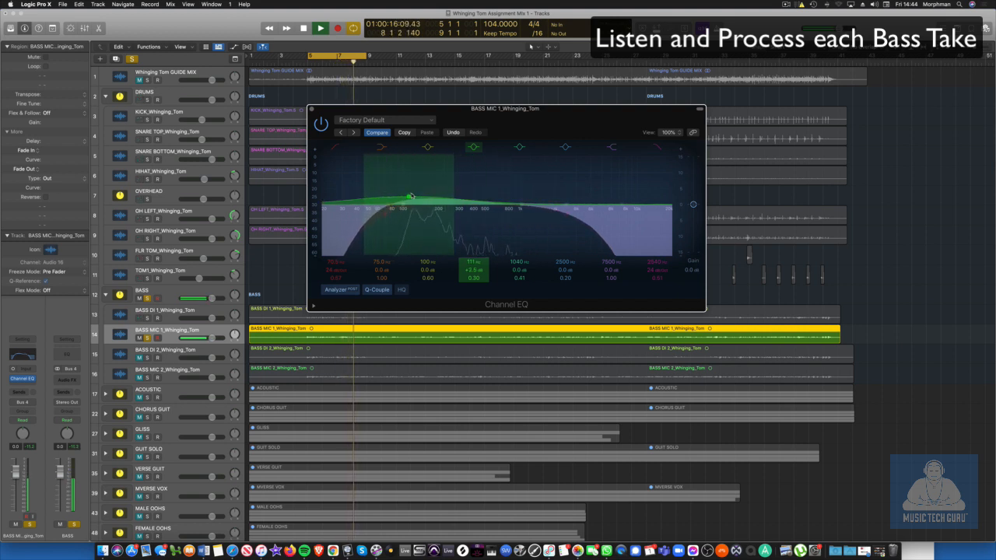
{"action": "left_click_drag", "start_coordinate": [412, 196], "coordinate": [412, 199]}
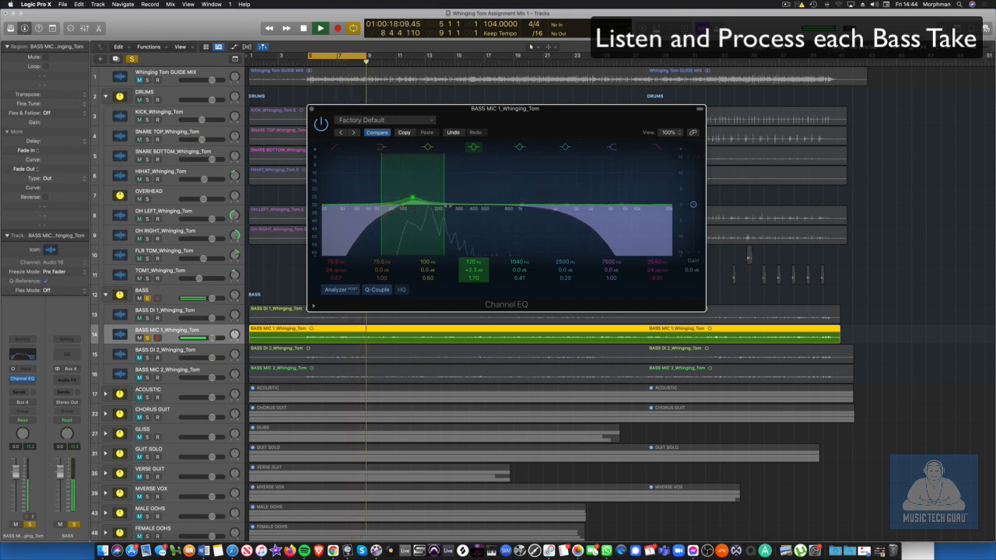
{"action": "left_click_drag", "start_coordinate": [523, 206], "coordinate": [528, 200]}
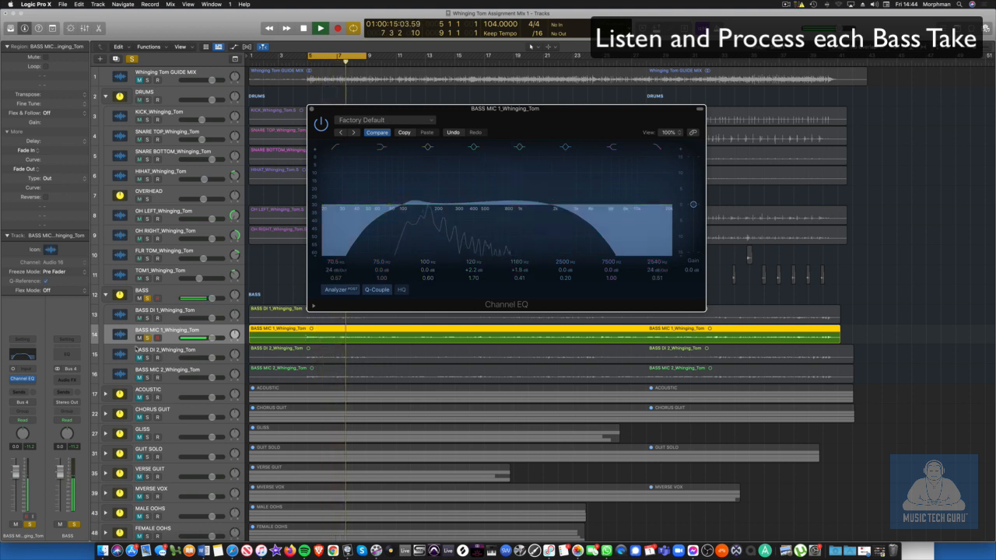
- Solo BASS DI 1 together with BASS MIC 1 to hear the blend, and close the EQ window
{"action": "left_click", "coordinate": [148, 319]}
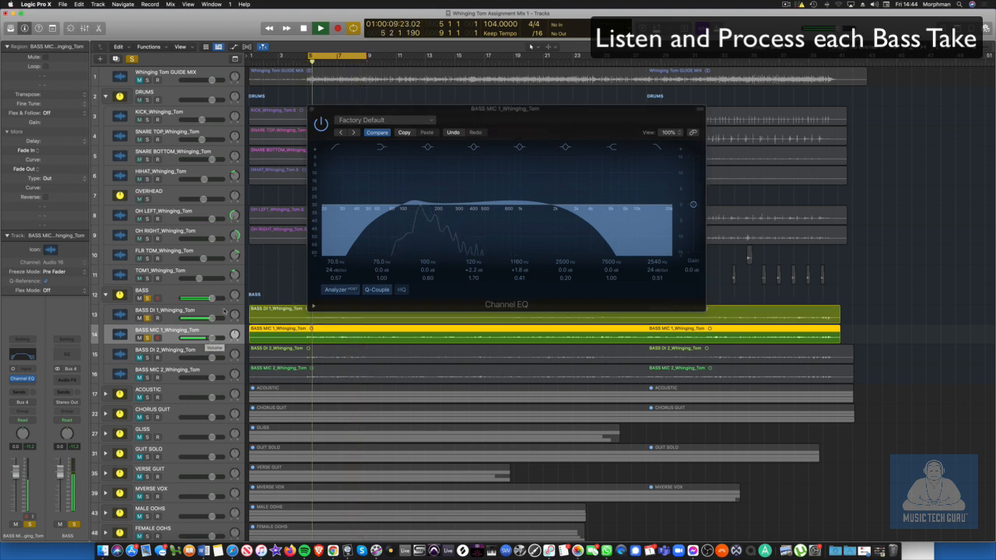
{"action": "left_click", "coordinate": [312, 111]}
{"action": "key", "text": "space"}
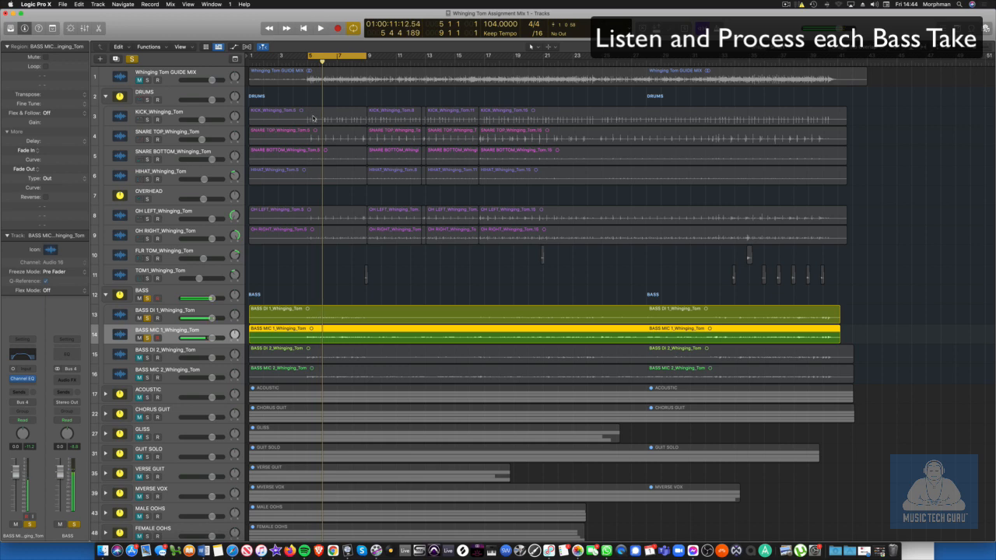
- Show the Mixer and briefly play the two soloed bass tracks
{"action": "key", "text": "x"}
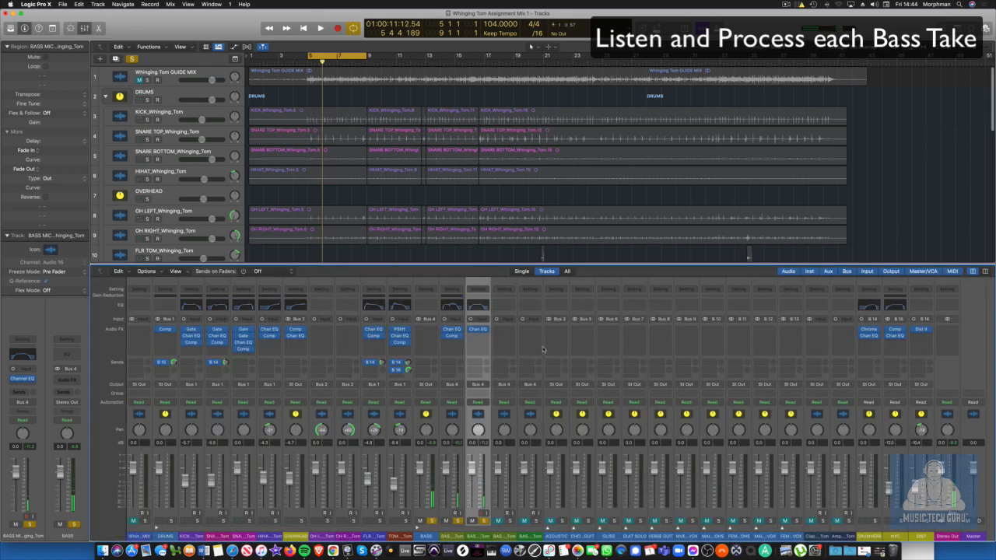
{"action": "key", "text": "space"}
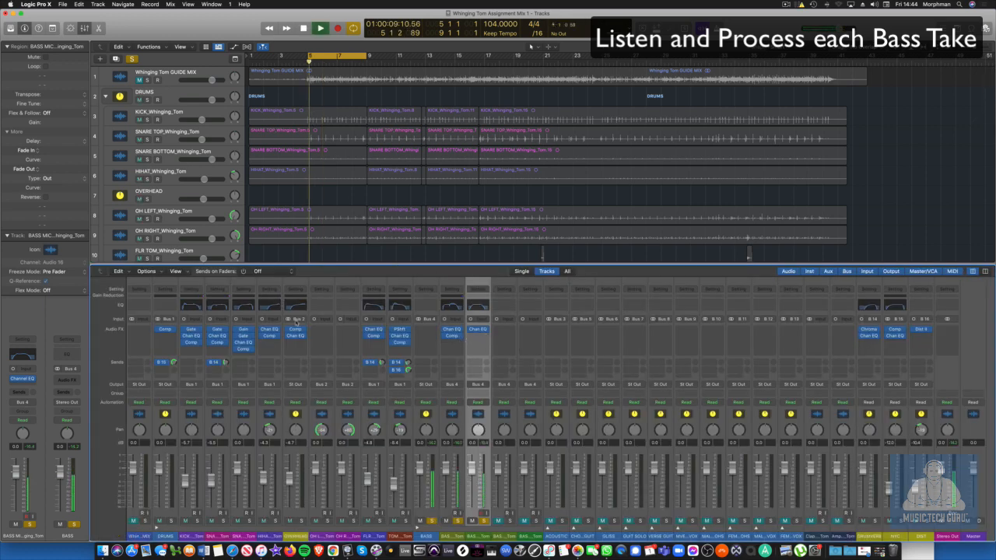
{"action": "key", "text": "space"}
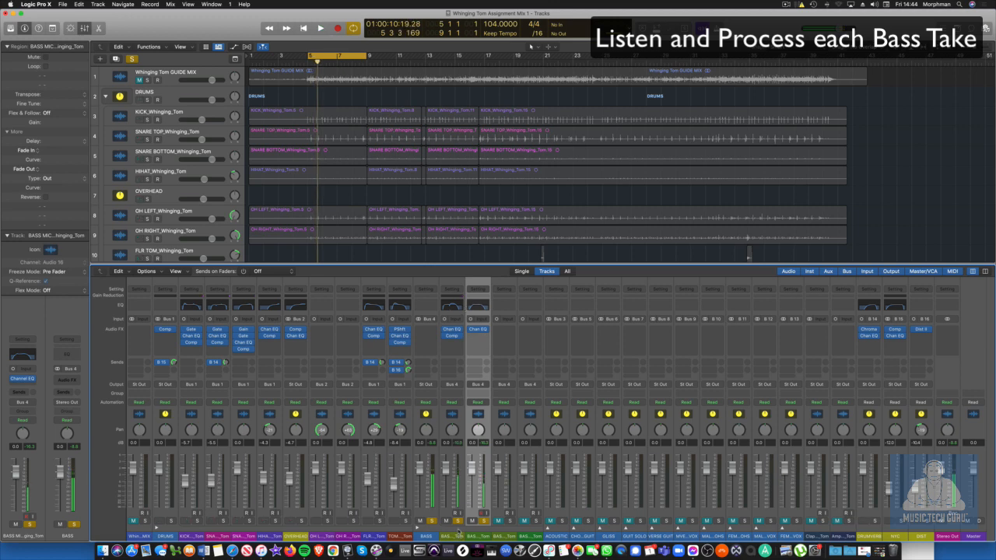
- Add a Compressor after the Channel EQ on BASS MIC 1 during playback and close its window
{"action": "key", "text": "space"}
{"action": "left_click", "coordinate": [478, 336]}
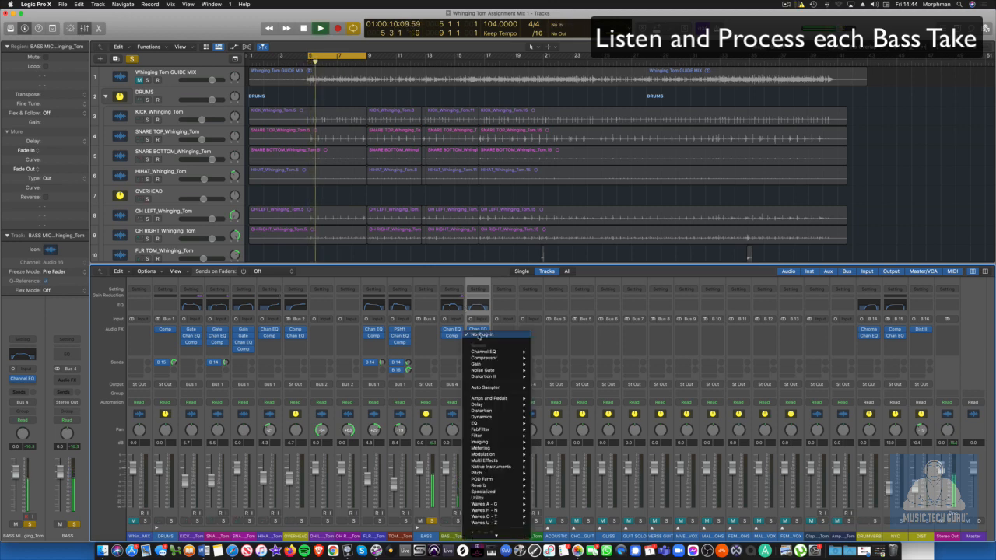
{"action": "mouse_move", "coordinate": [492, 366]}
{"action": "left_click", "coordinate": [544, 360]}
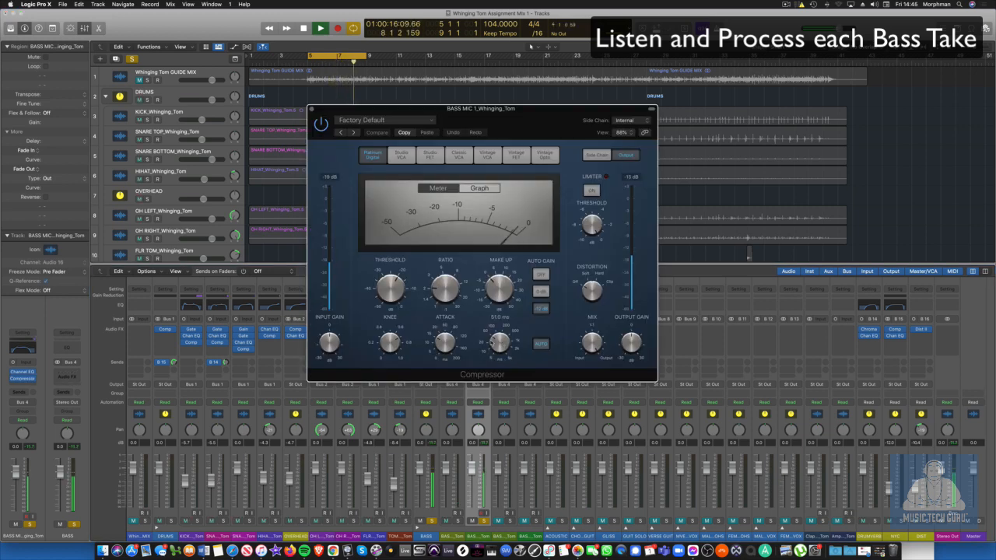
{"action": "key", "text": "super+w"}
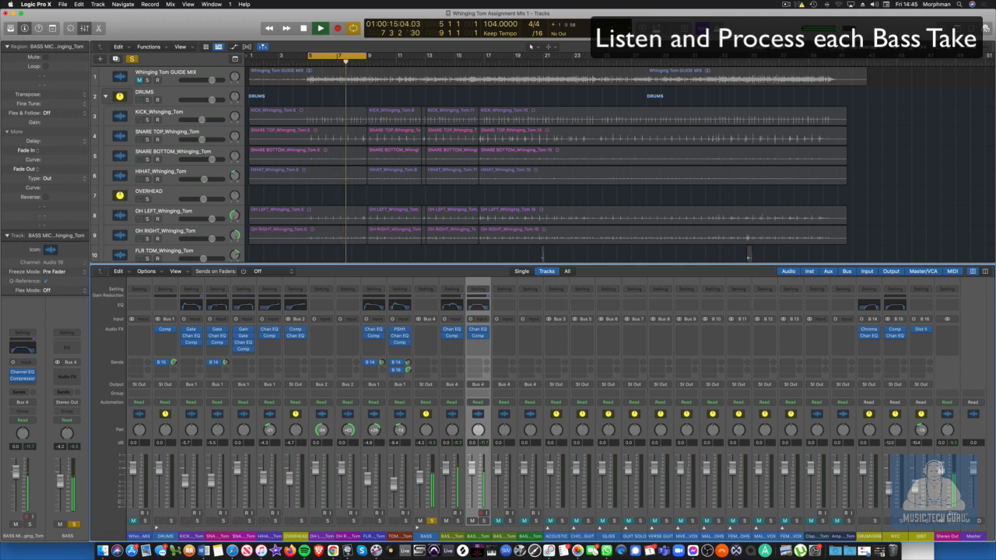
- Lower the BASS DI 1 fader to about -2.8 dB while listening to the balance, and stop playback
{"action": "mouse_move", "coordinate": [447, 469]}
{"action": "left_mouse_down"}
{"action": "mouse_move", "coordinate": [447, 488]}
{"action": "mouse_move", "coordinate": [472, 464]}
{"action": "mouse_move", "coordinate": [447, 475]}
{"action": "mouse_move", "coordinate": [472, 491]}
{"action": "mouse_move", "coordinate": [447, 475]}
{"action": "left_mouse_up"}
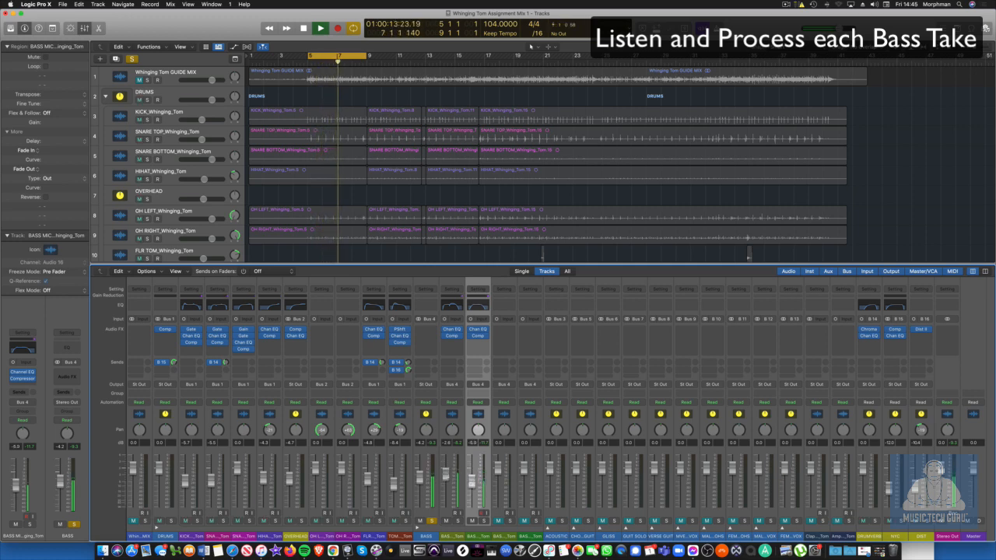
{"action": "key", "text": "space"}
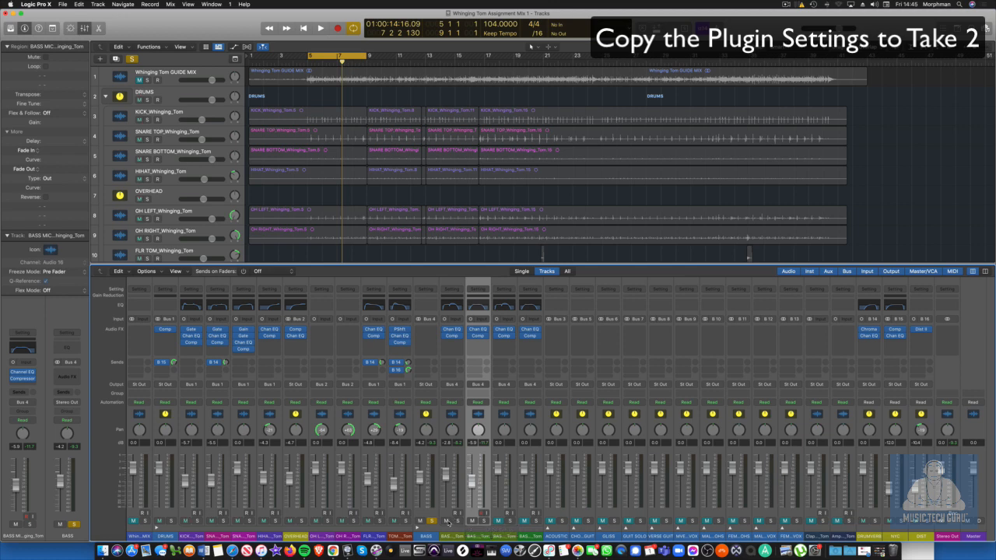
- Play the second bass take to hear it, hide the Mixer, and stop playback
{"action": "key", "text": "space"}
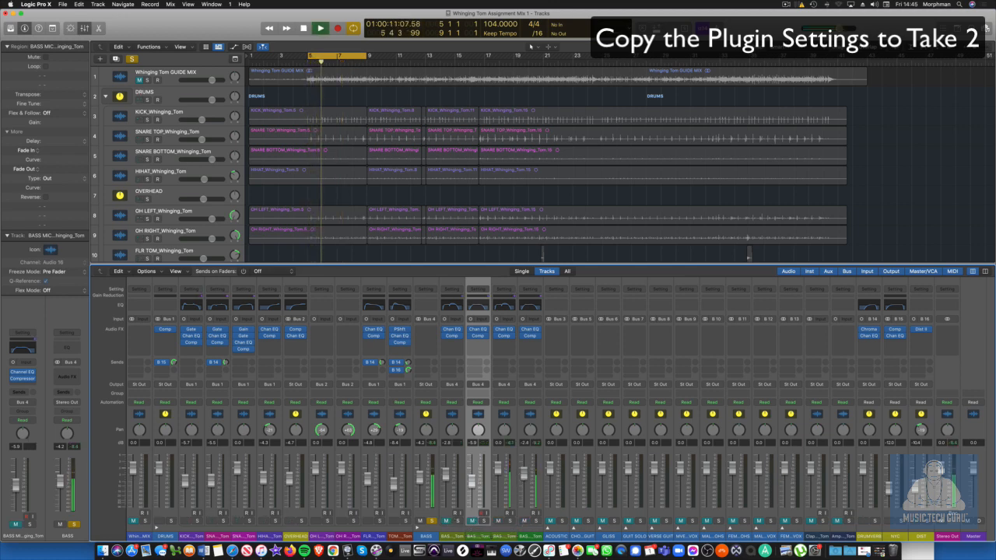
{"action": "key", "text": "x"}
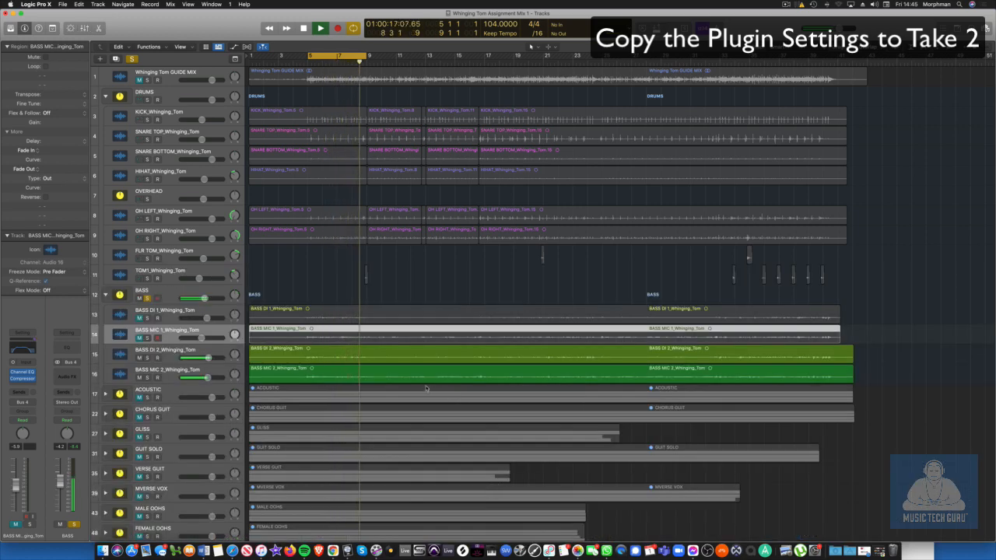
{"action": "key", "text": "space"}
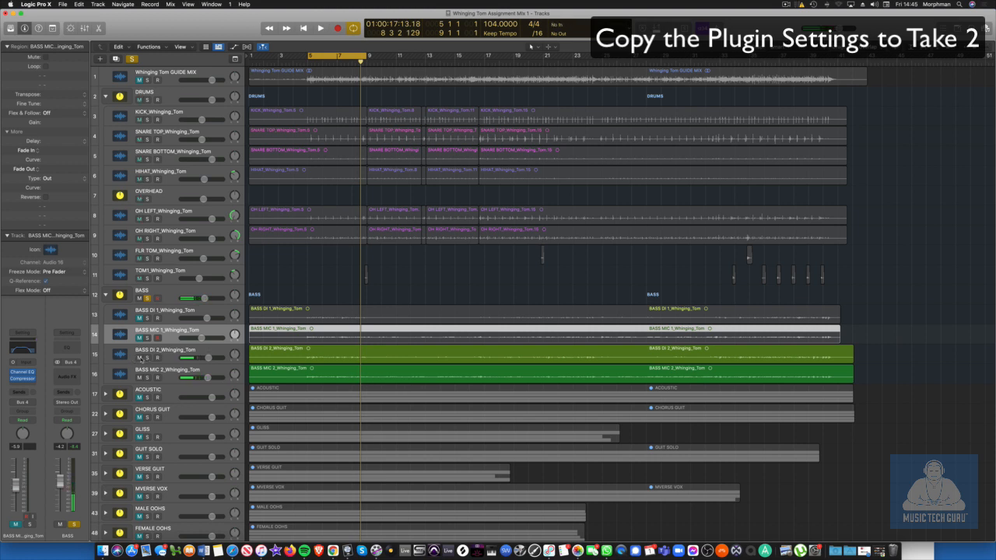
- Mute BASS DI 2 and BASS MIC 2, unmute BASS DI 1 and BASS MIC 1, and briefly play the first take
{"action": "left_click_drag", "start_coordinate": [140, 359], "coordinate": [141, 377]}
{"action": "left_click_drag", "start_coordinate": [139, 338], "coordinate": [140, 319]}
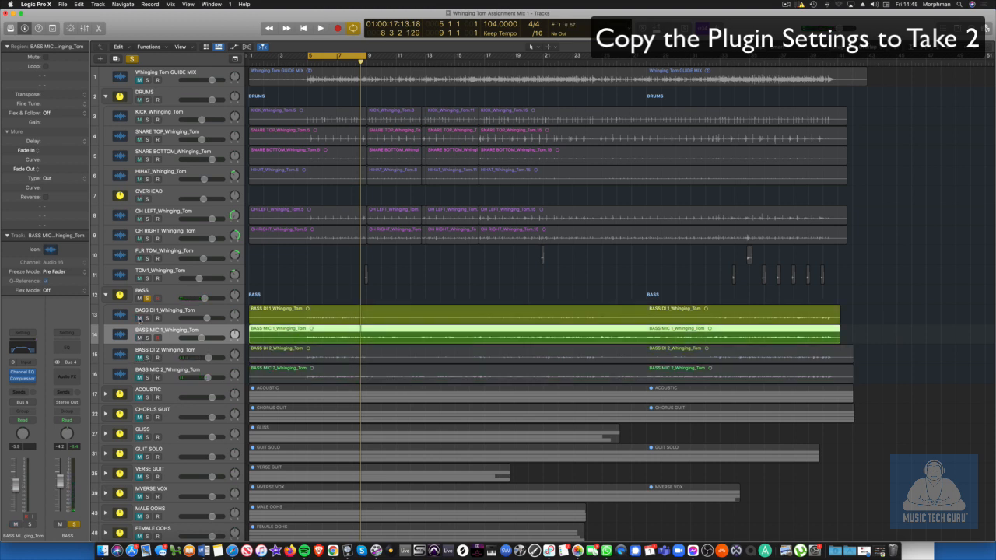
{"action": "key", "text": "space"}
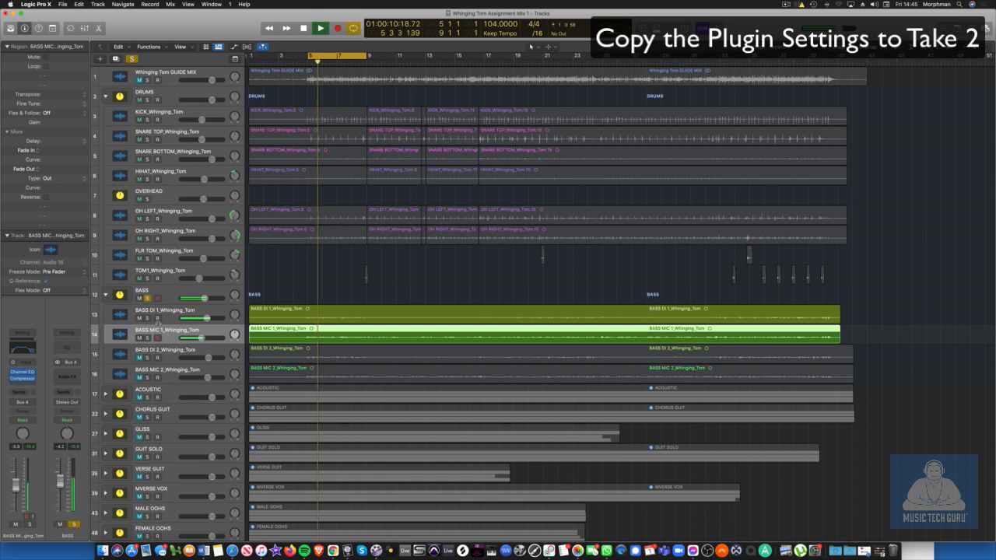
{"action": "key", "text": "space"}
- Add a Channel EQ to the BASS stack and set its low cut to about 34.6 Hz at 24 dB/Oct during playback
{"action": "left_click", "coordinate": [176, 293]}
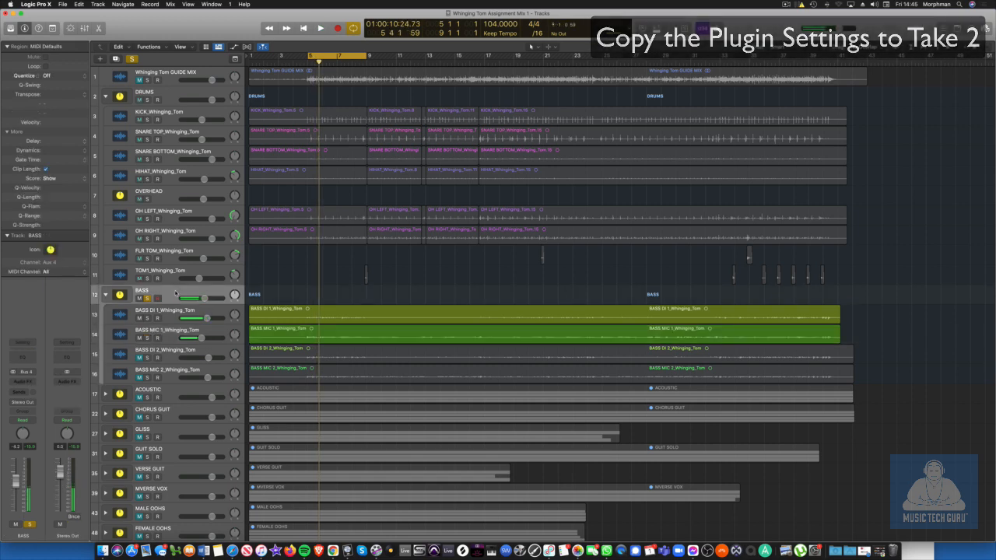
{"action": "left_click", "coordinate": [22, 358]}
{"action": "key", "text": "space"}
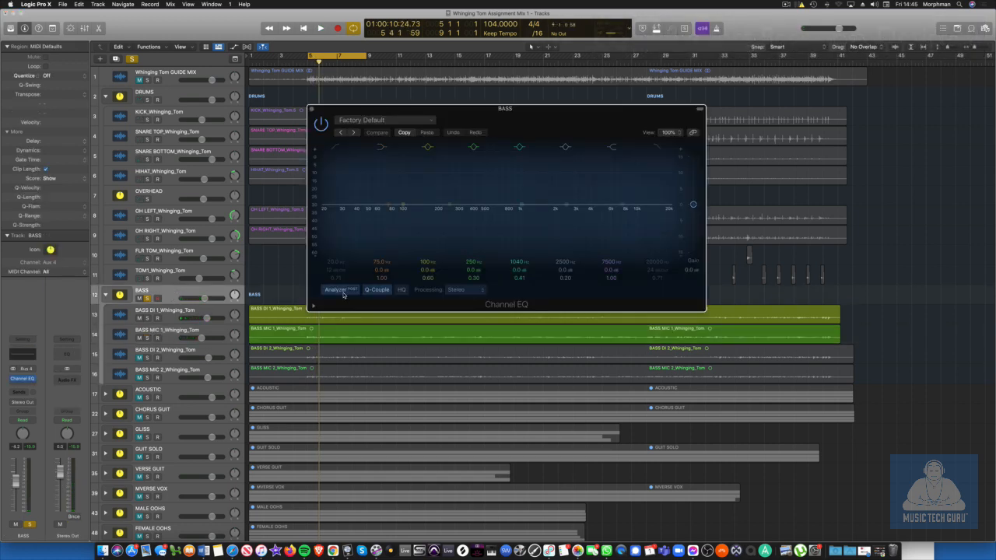
{"action": "left_click", "coordinate": [337, 147]}
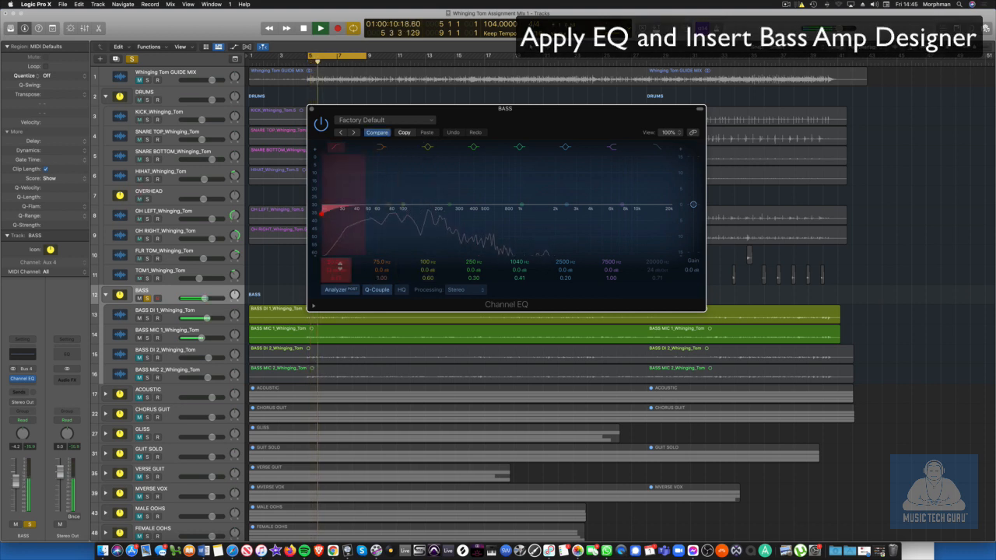
{"action": "left_click_drag", "start_coordinate": [326, 213], "coordinate": [350, 212]}
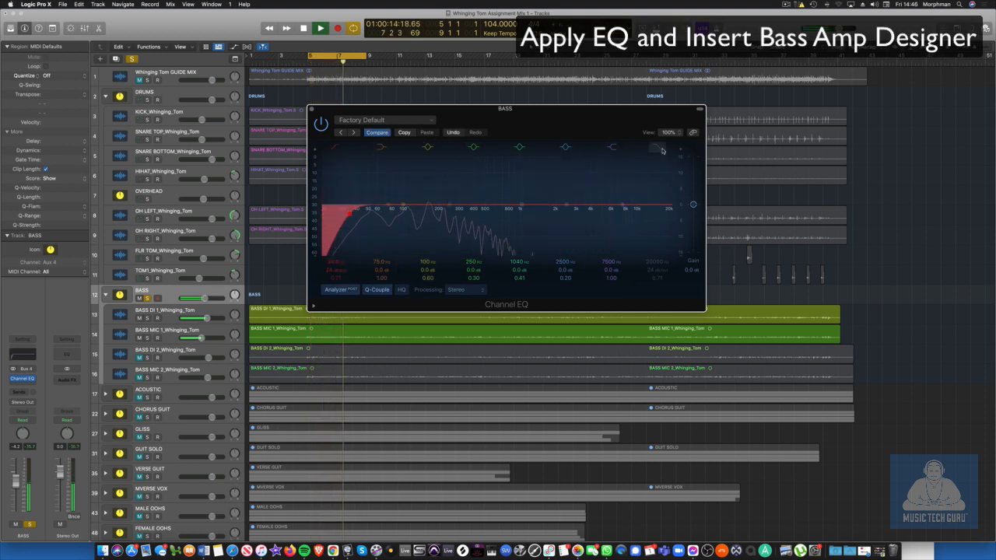
- Set the BASS EQ's high cut to about 5700 Hz and boost about 3.8 dB around 870 Hz
{"action": "left_click", "coordinate": [656, 216]}
{"action": "left_click_drag", "start_coordinate": [657, 217], "coordinate": [607, 218]}
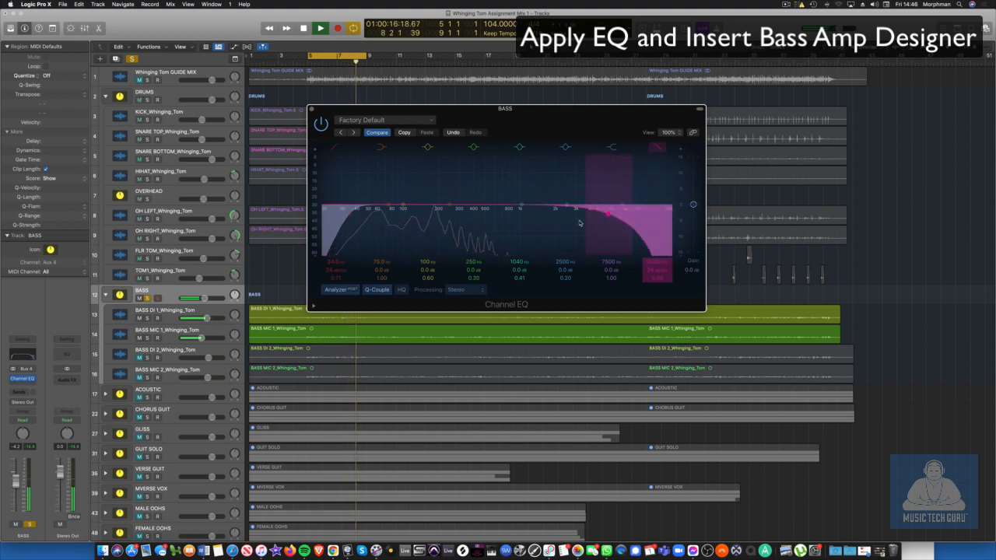
{"action": "mouse_move", "coordinate": [521, 206]}
{"action": "left_mouse_down"}
{"action": "mouse_move", "coordinate": [525, 189]}
{"action": "mouse_move", "coordinate": [511, 192]}
{"action": "left_mouse_up"}
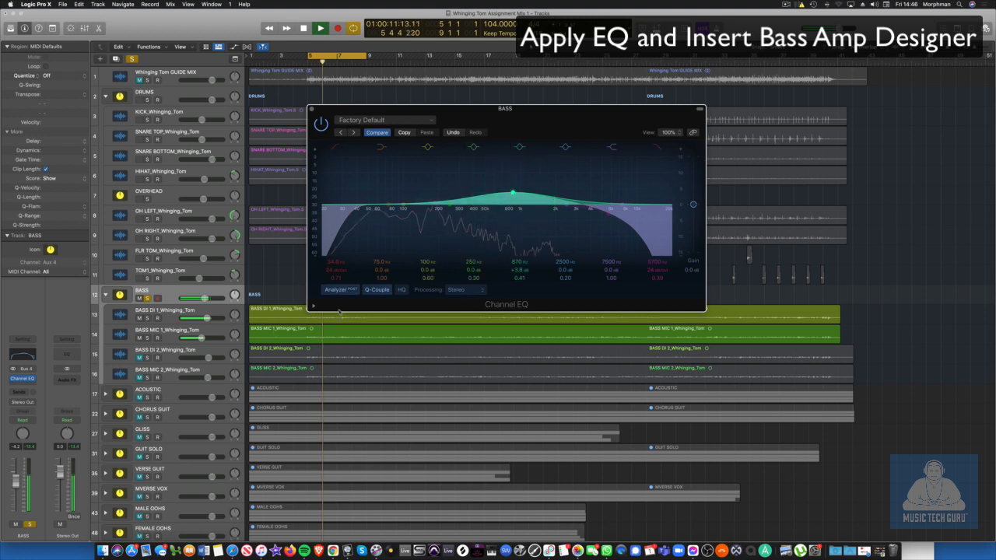
- Insert Bass Amp Designer after the Channel EQ on the BASS stack
{"action": "left_click", "coordinate": [22, 385]}
{"action": "mouse_move", "coordinate": [38, 449]}
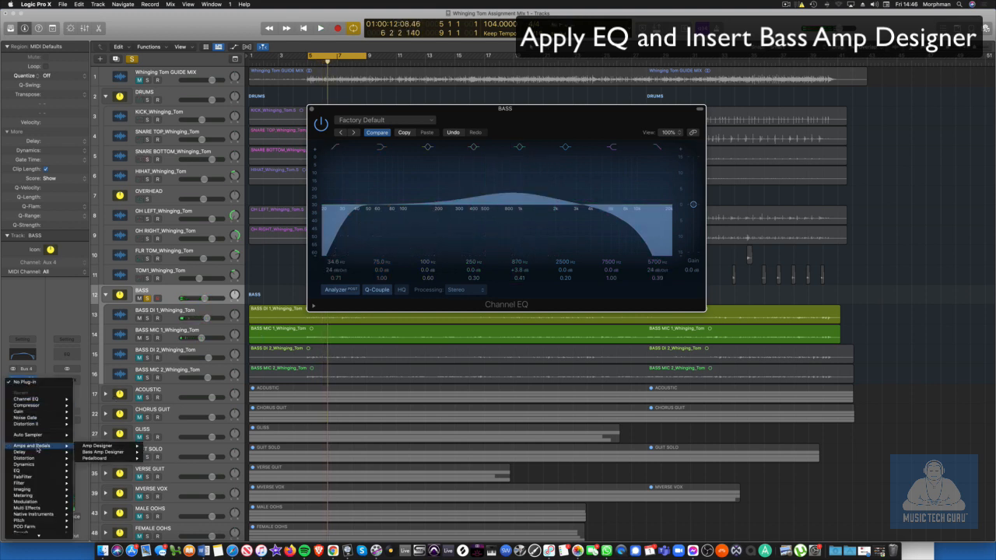
{"action": "mouse_move", "coordinate": [112, 453]}
{"action": "left_click", "coordinate": [160, 453]}
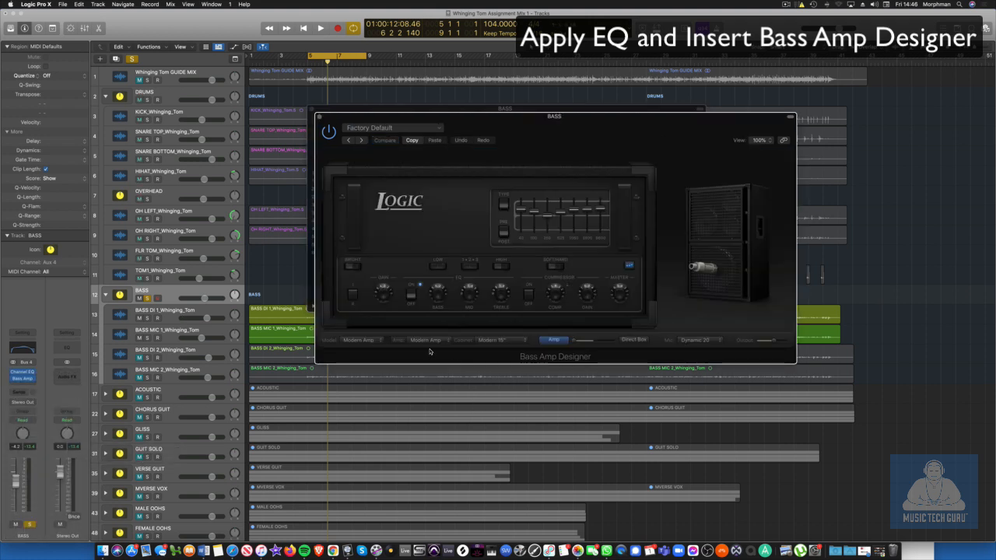
- Set Bass Amp Designer to the Classic Amp with the Classic Cabinet 8x10" and the Dynamic 421 microphone
{"action": "left_click", "coordinate": [427, 340]}
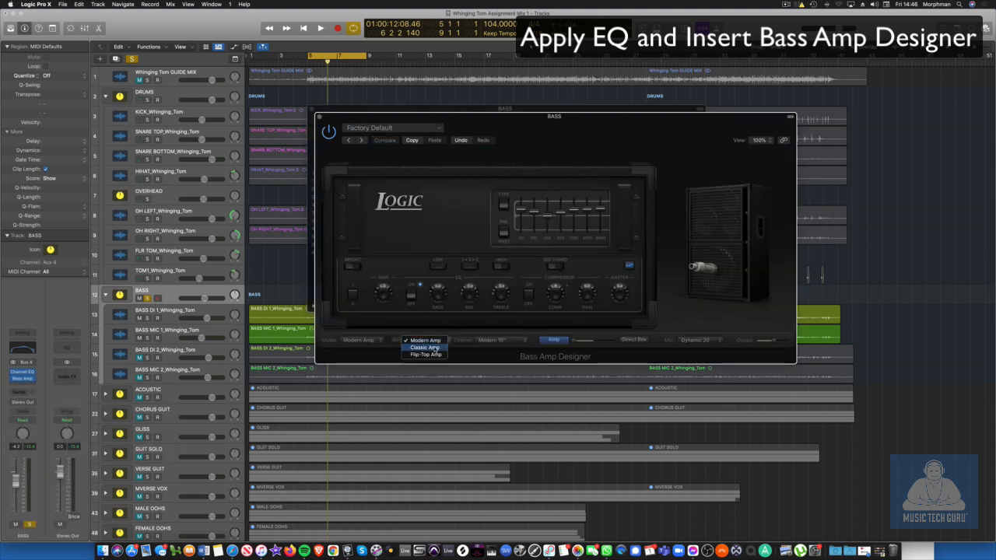
{"action": "left_click", "coordinate": [432, 347]}
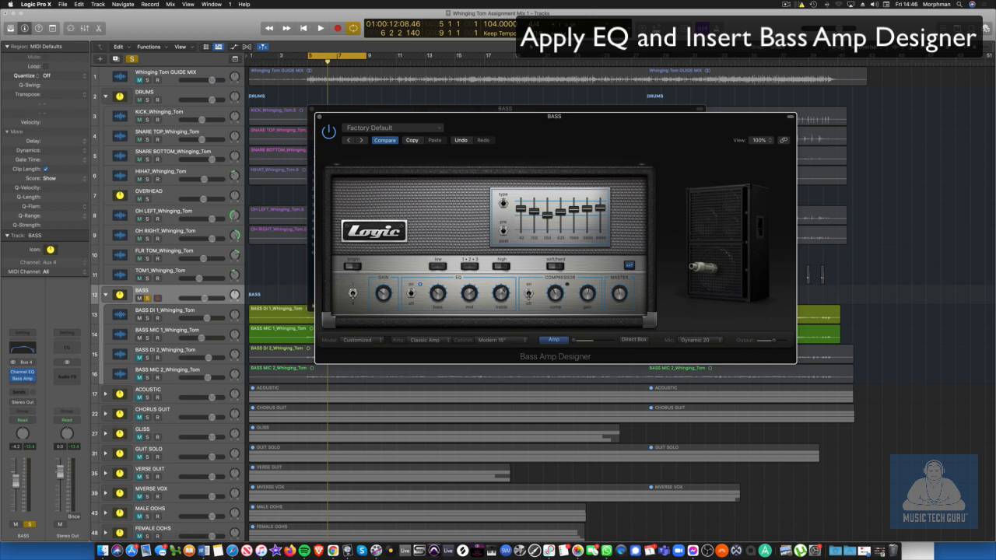
{"action": "left_click", "coordinate": [503, 341]}
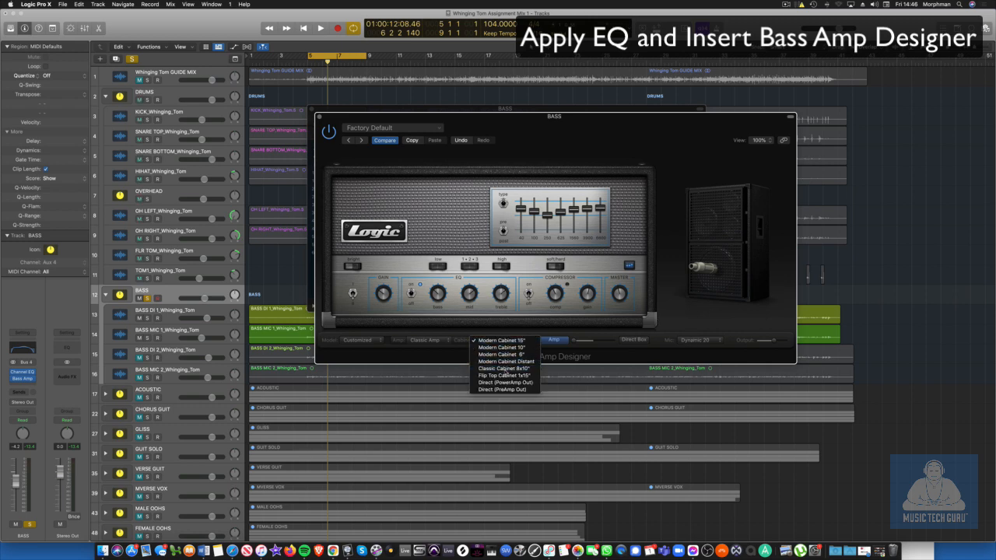
{"action": "left_click", "coordinate": [504, 368]}
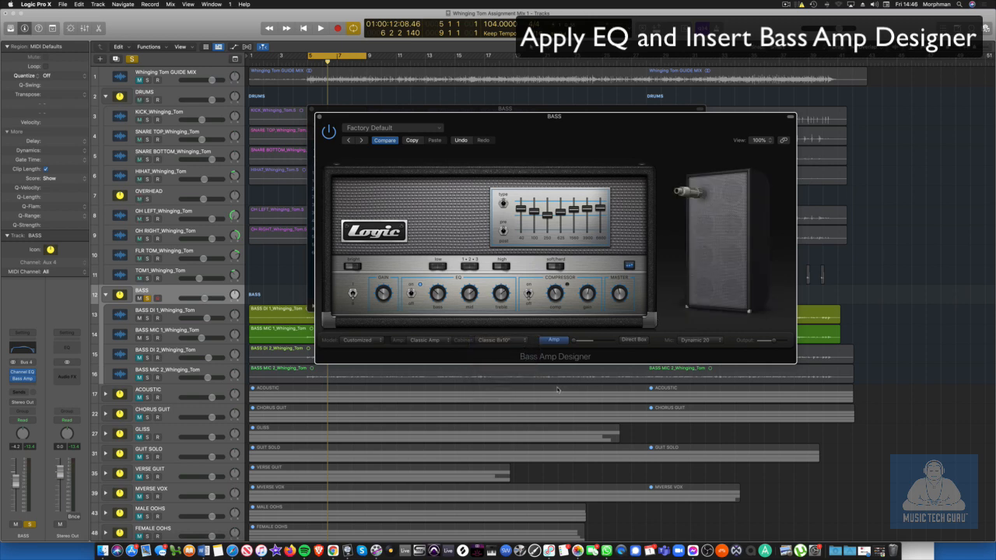
{"action": "left_click", "coordinate": [701, 342]}
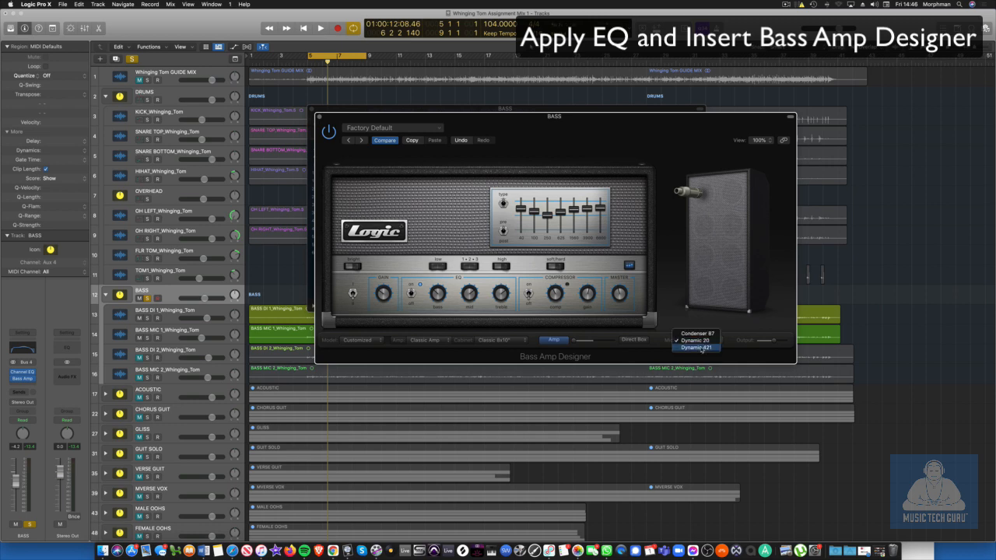
- Play the bass unsoloed with the drums and lower the BASS stack's volume to about -6.6 dB
{"action": "key", "text": "space"}
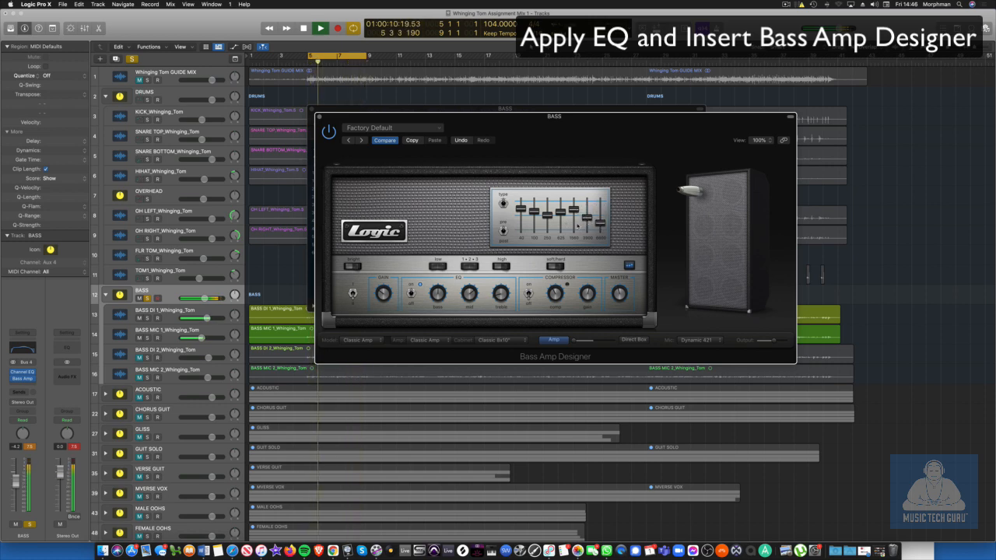
{"action": "left_click", "coordinate": [146, 298]}
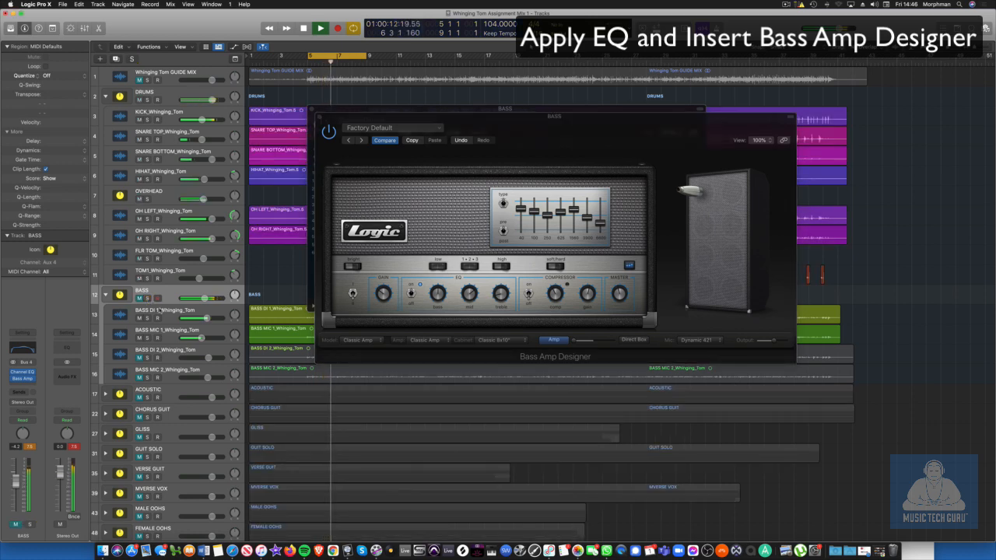
{"action": "left_click_drag", "start_coordinate": [204, 299], "coordinate": [201, 299]}
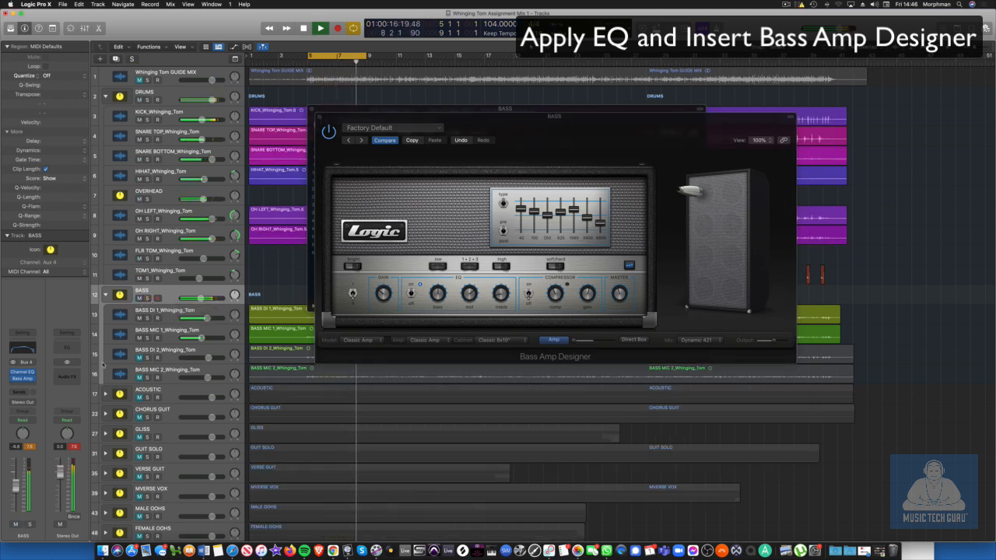
- Add a stereo Compressor after Bass Amp Designer on BASS, choose Classic VCA, adjust its threshold, and close its window
{"action": "left_click", "coordinate": [34, 381]}
{"action": "mouse_move", "coordinate": [33, 411]}
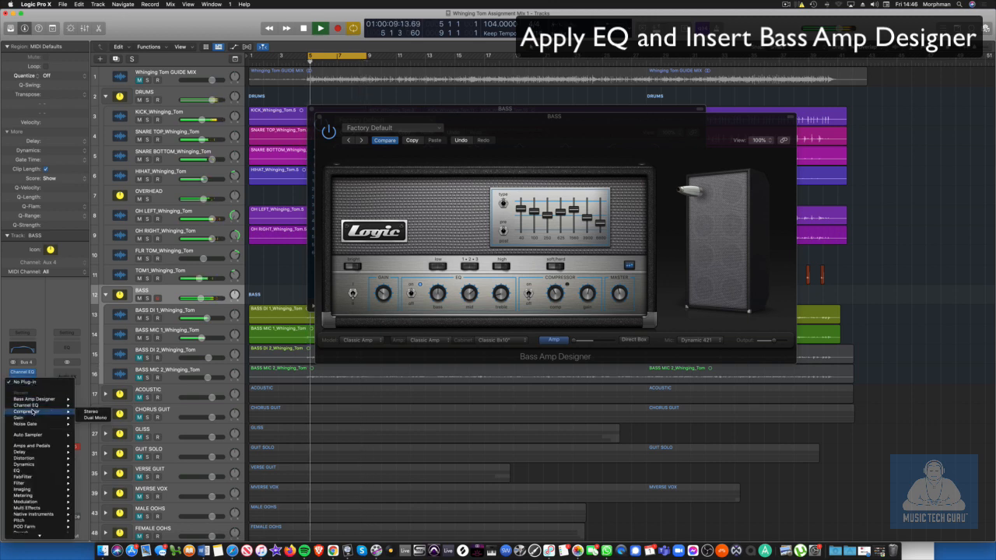
{"action": "left_click", "coordinate": [90, 412]}
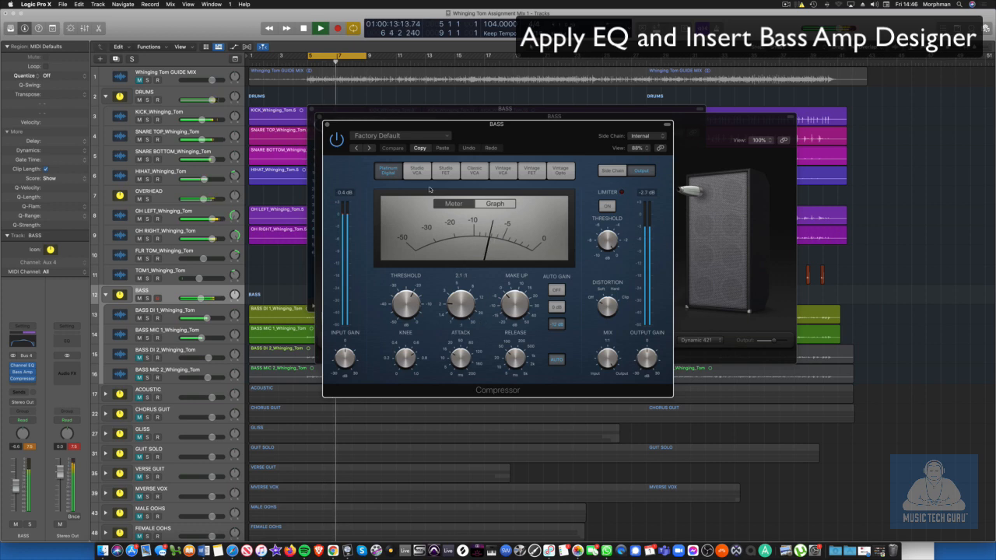
{"action": "left_click", "coordinate": [475, 171]}
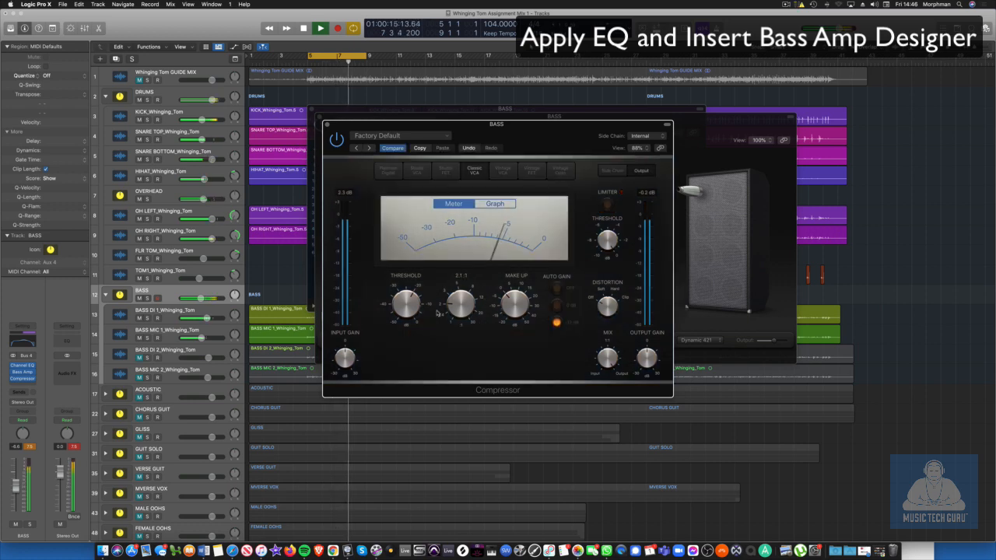
{"action": "left_click_drag", "start_coordinate": [407, 298], "coordinate": [407, 288]}
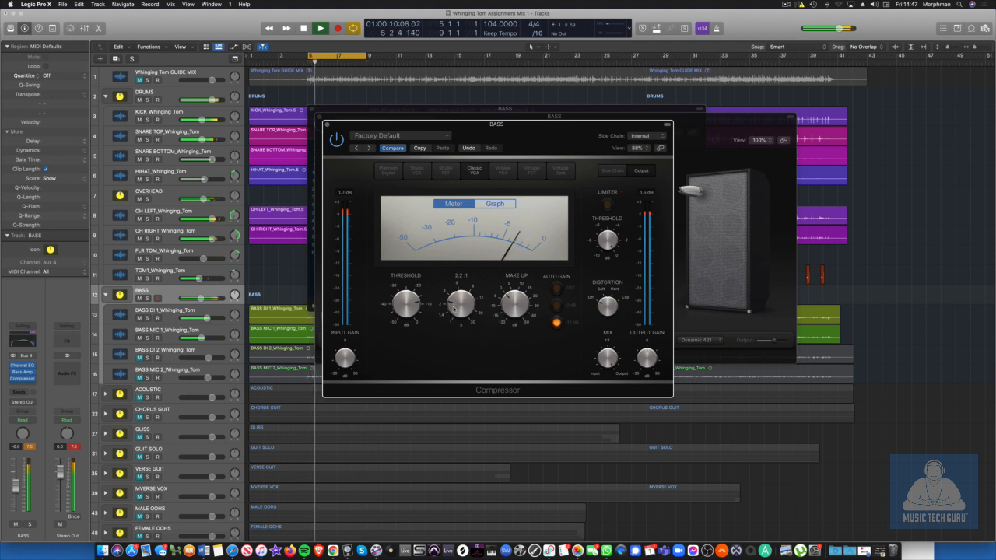
{"action": "left_click", "coordinate": [18, 341]}
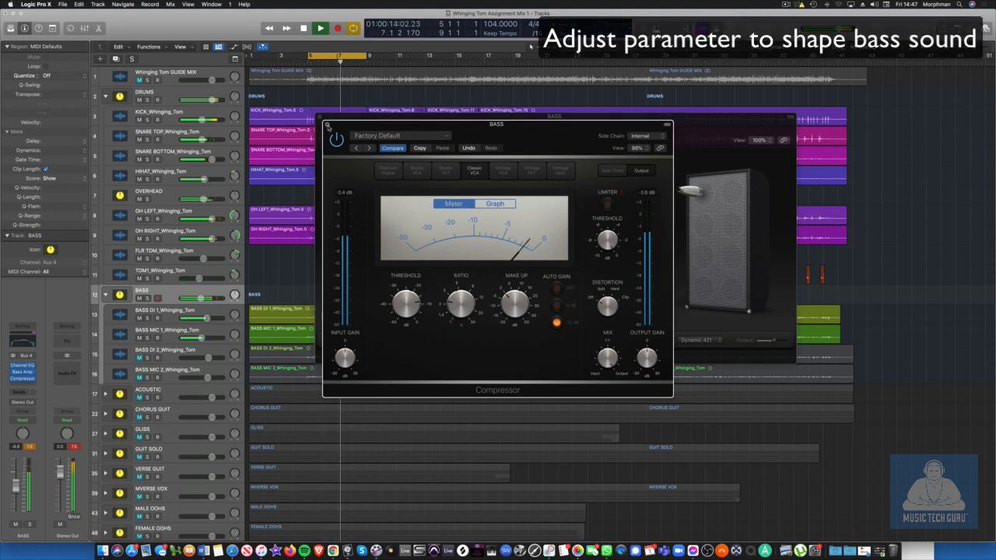
{"action": "left_click", "coordinate": [327, 125]}
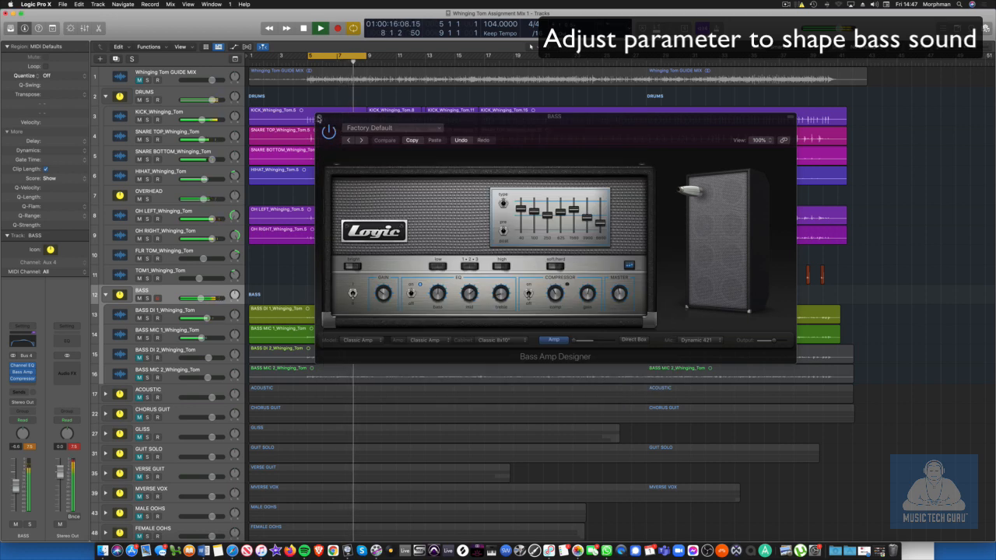
- Reopen the BASS Channel EQ, move the mid boost to about 1380 Hz at +3.7 dB, and cut about 7.6 dB at 244 Hz
{"action": "left_click", "coordinate": [22, 366]}
{"action": "left_click", "coordinate": [22, 365]}
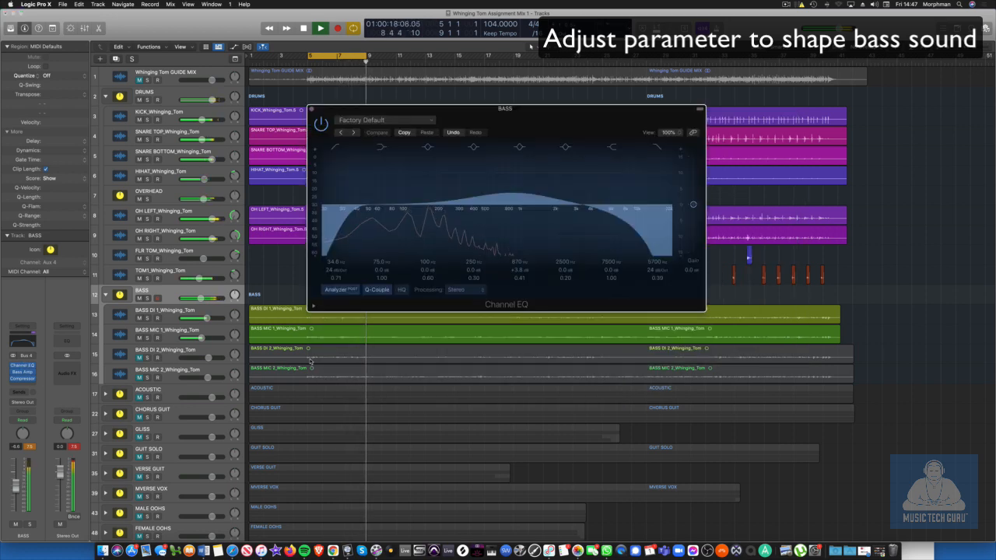
{"action": "left_click_drag", "start_coordinate": [512, 191], "coordinate": [536, 193]}
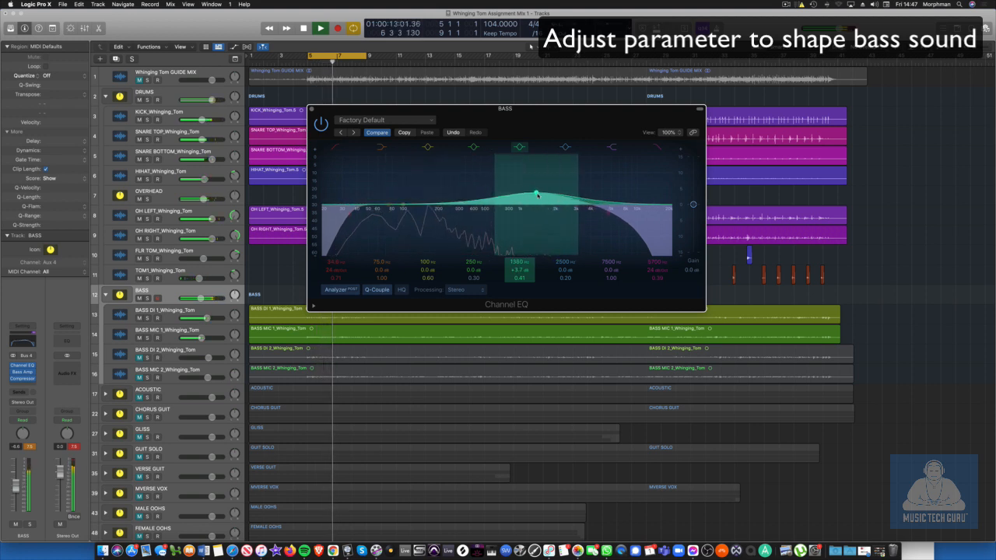
{"action": "left_click_drag", "start_coordinate": [450, 209], "coordinate": [460, 231]}
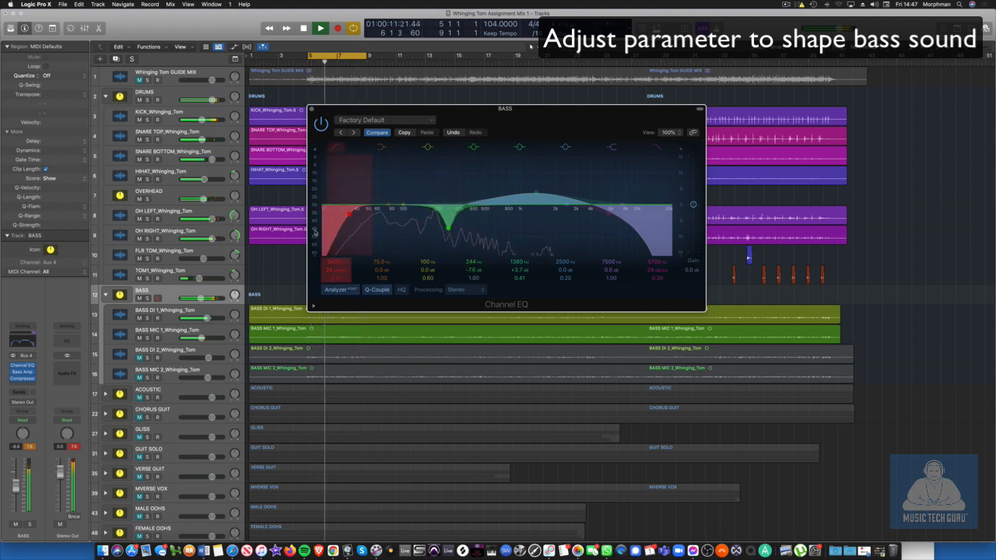
- Lower the BASS stack's volume to about -15.8 dB while balancing it against the drums, and close the EQ window
{"action": "left_click_drag", "start_coordinate": [201, 299], "coordinate": [200, 299]}
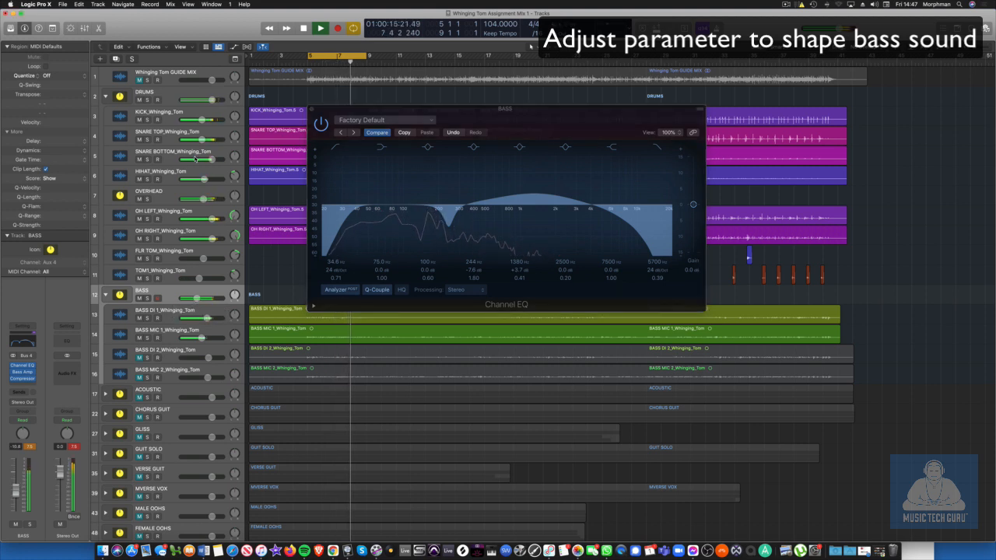
{"action": "left_click_drag", "start_coordinate": [192, 298], "coordinate": [197, 298]}
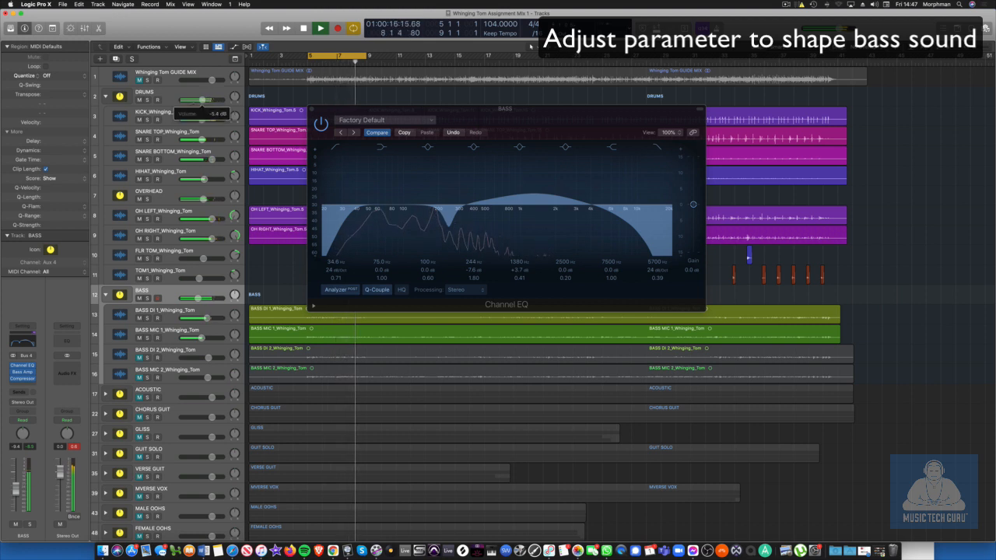
{"action": "left_click_drag", "start_coordinate": [198, 299], "coordinate": [193, 299]}
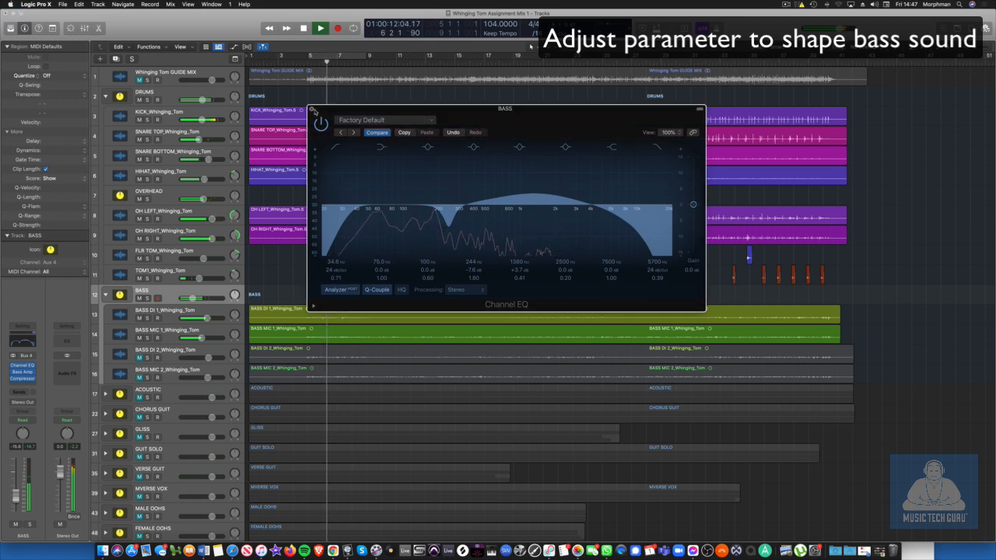
{"action": "left_click", "coordinate": [315, 109]}
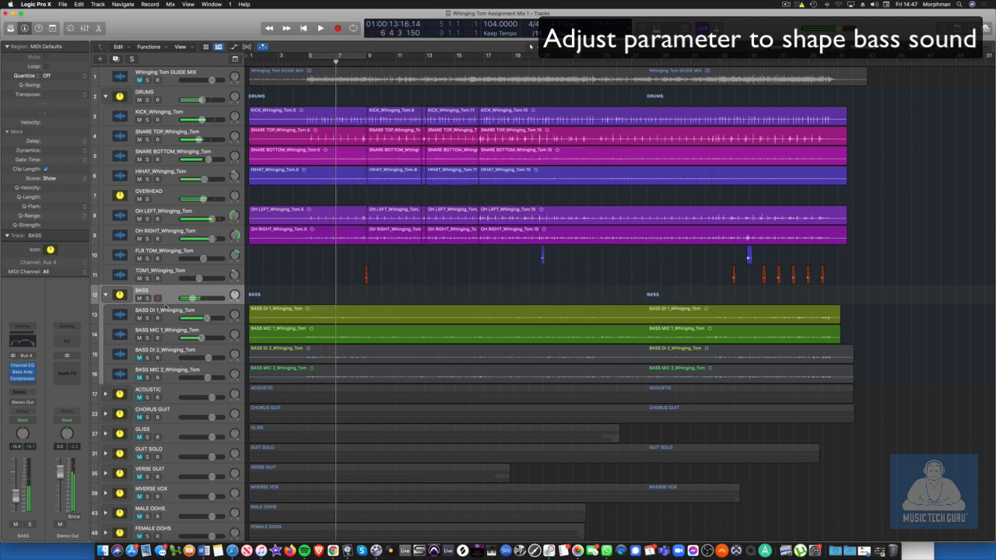
- Send BASS to Bus 15 (NYC), then adjust the send level and lower the stack's volume to -16.4 dB during playback
{"action": "left_click", "coordinate": [22, 392]}
{"action": "mouse_move", "coordinate": [19, 402]}
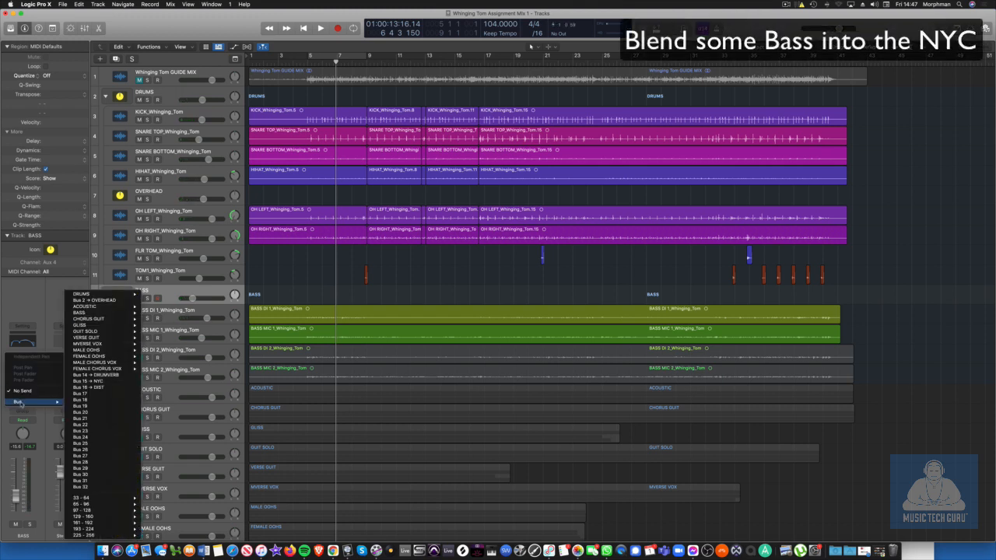
{"action": "left_click", "coordinate": [119, 381]}
{"action": "key", "text": "space"}
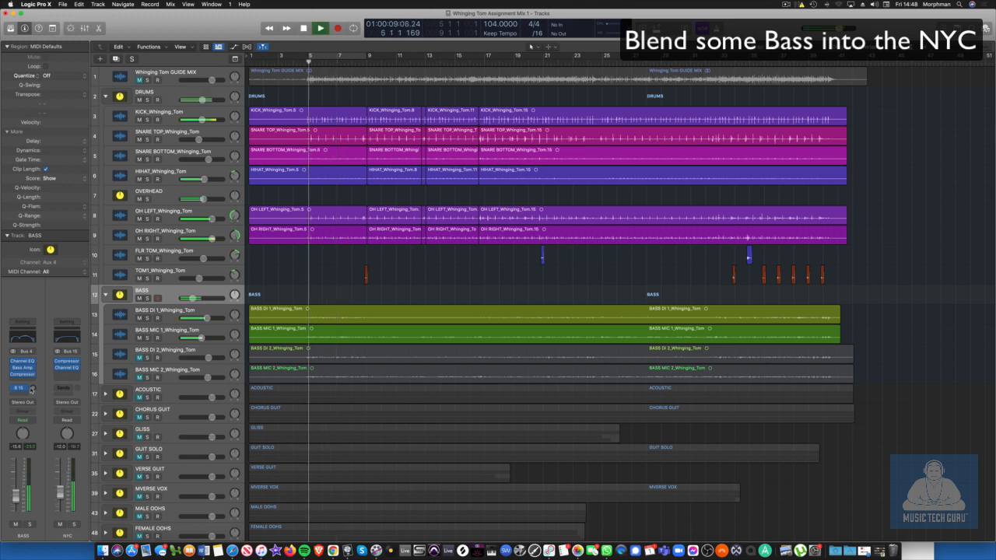
{"action": "left_click_drag", "start_coordinate": [32, 389], "coordinate": [33, 382]}
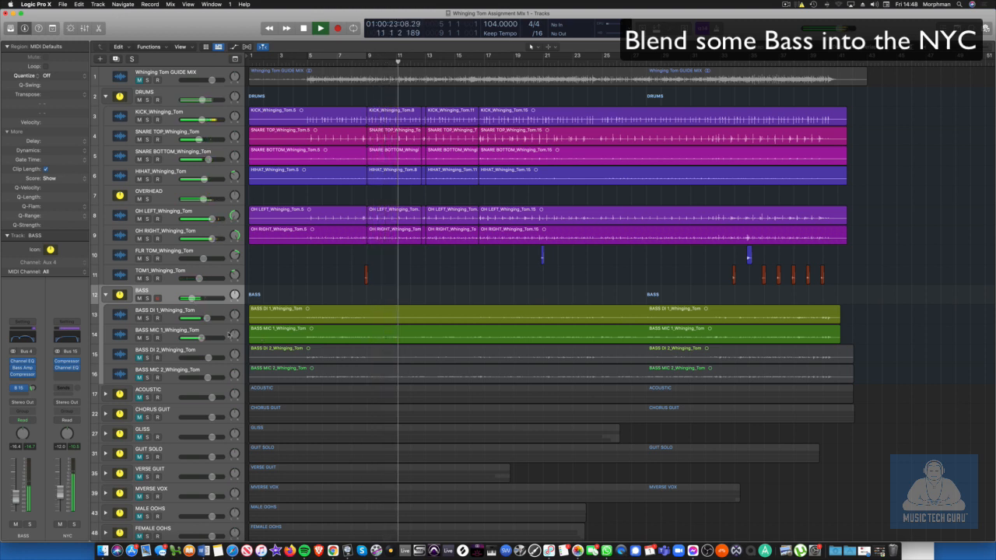
- Split all four bass DI and mic regions at bars 9 and 17 and stop playback
{"action": "left_click_drag", "start_coordinate": [362, 348], "coordinate": [484, 376]}
{"action": "left_click_drag", "start_coordinate": [365, 307], "coordinate": [484, 373]}
{"action": "left_click", "coordinate": [425, 368]}
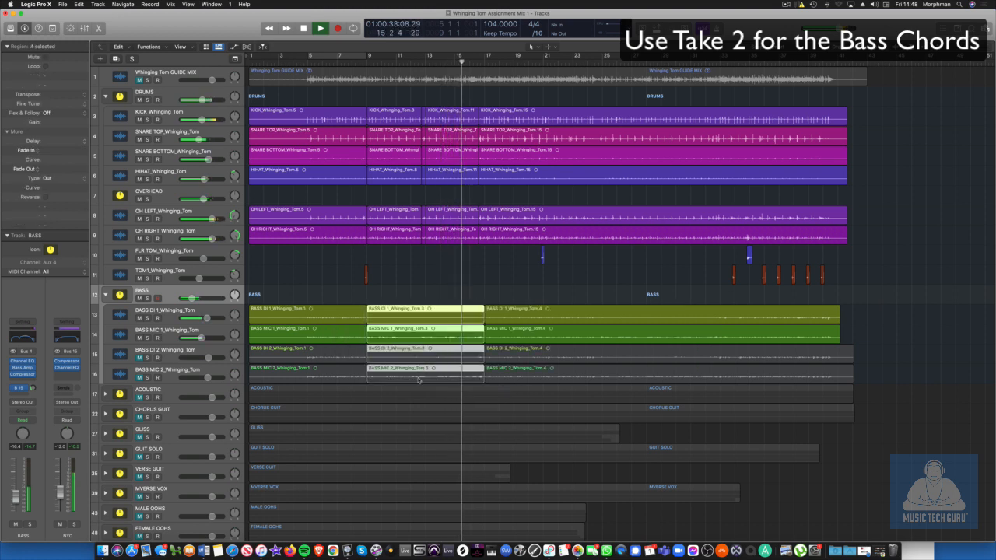
{"action": "left_click", "coordinate": [398, 283]}
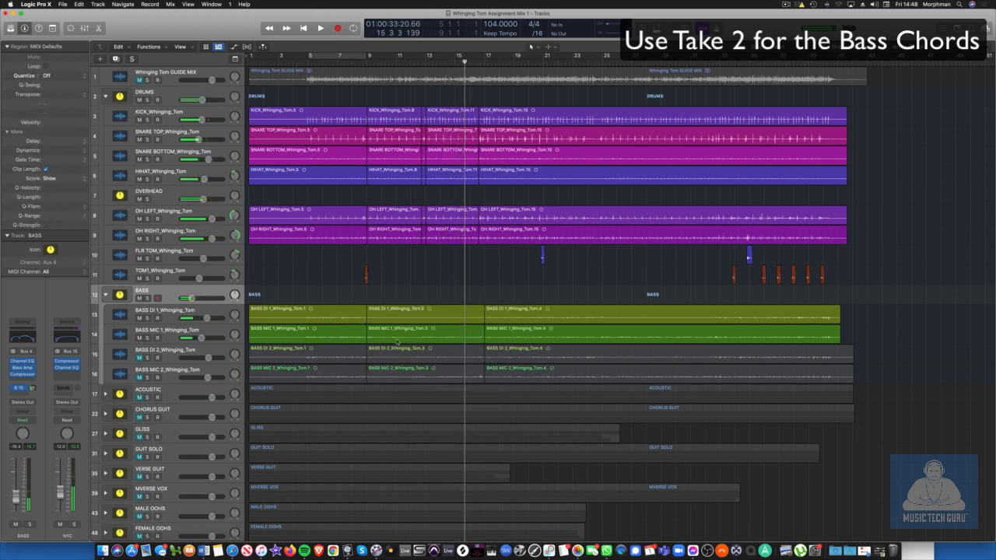
- Mute the middle regions of BASS DI 1 and MIC 1 and the first and last regions of BASS DI 2 and MIC 2
{"action": "left_click_drag", "start_coordinate": [406, 295], "coordinate": [435, 338]}
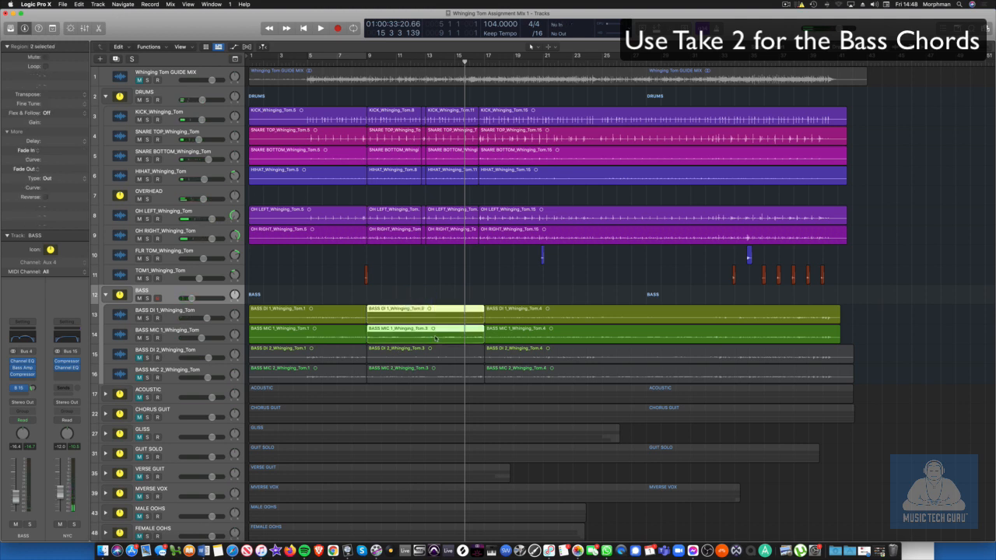
{"action": "key", "text": "ctrl+m"}
{"action": "left_click", "coordinate": [308, 356]}
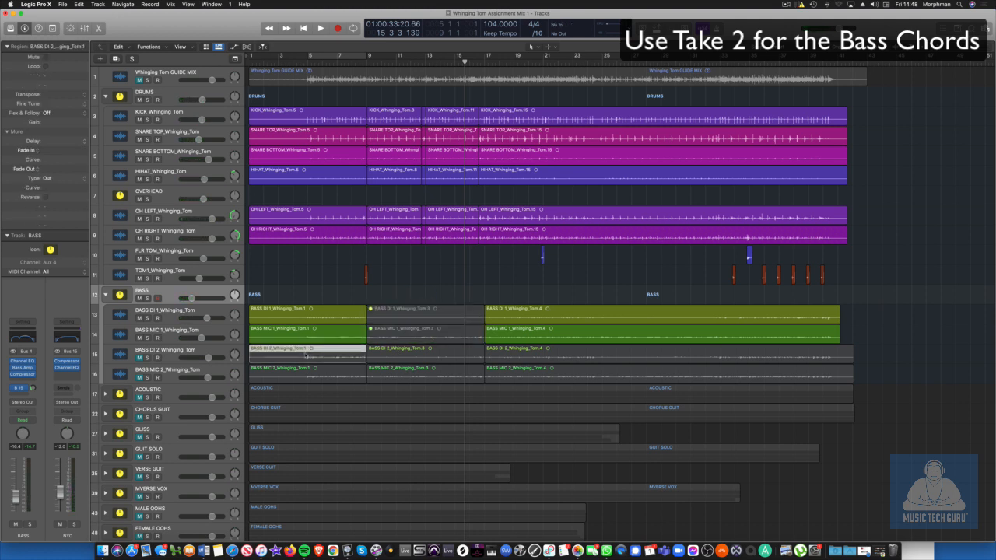
{"action": "left_click", "coordinate": [302, 370], "text": "shift"}
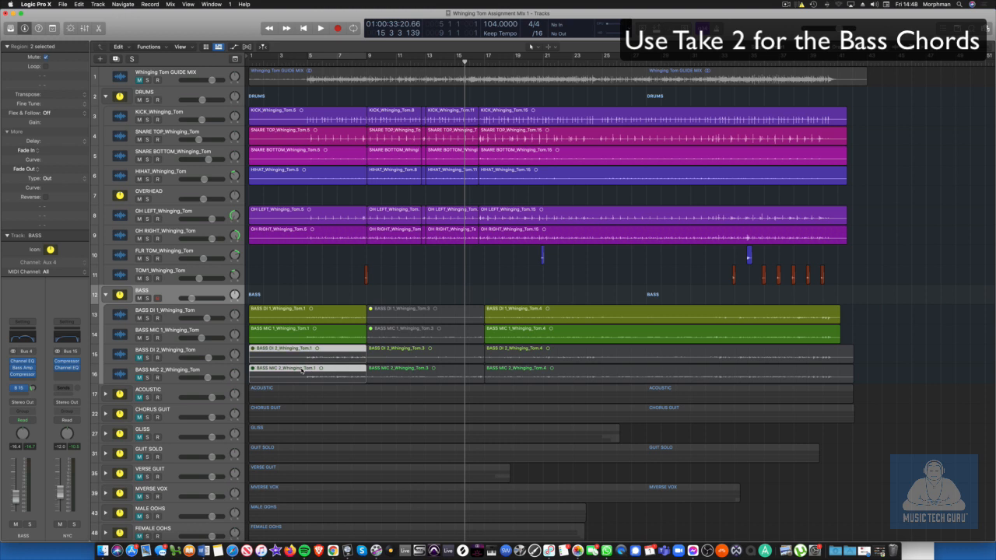
{"action": "left_click", "coordinate": [526, 356]}
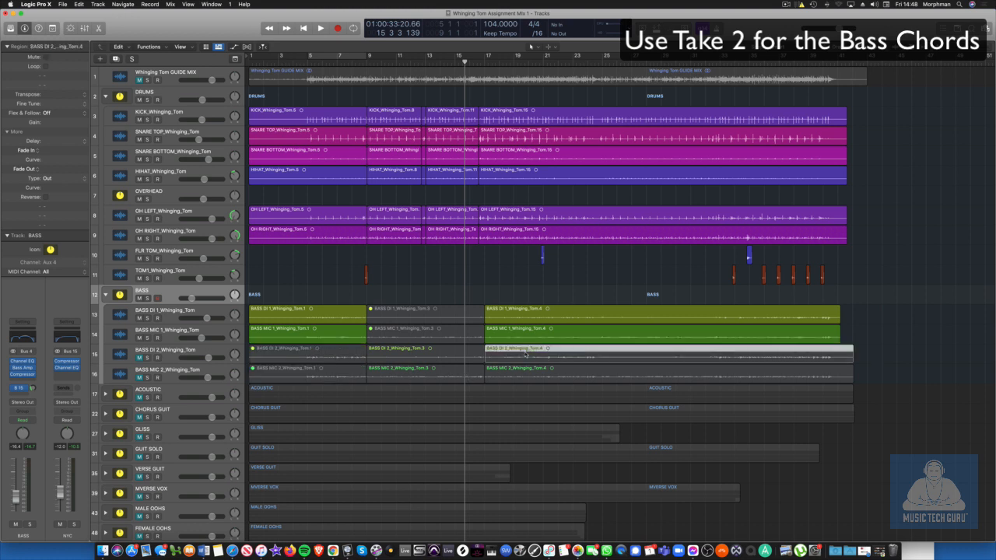
{"action": "left_click", "coordinate": [520, 375]}
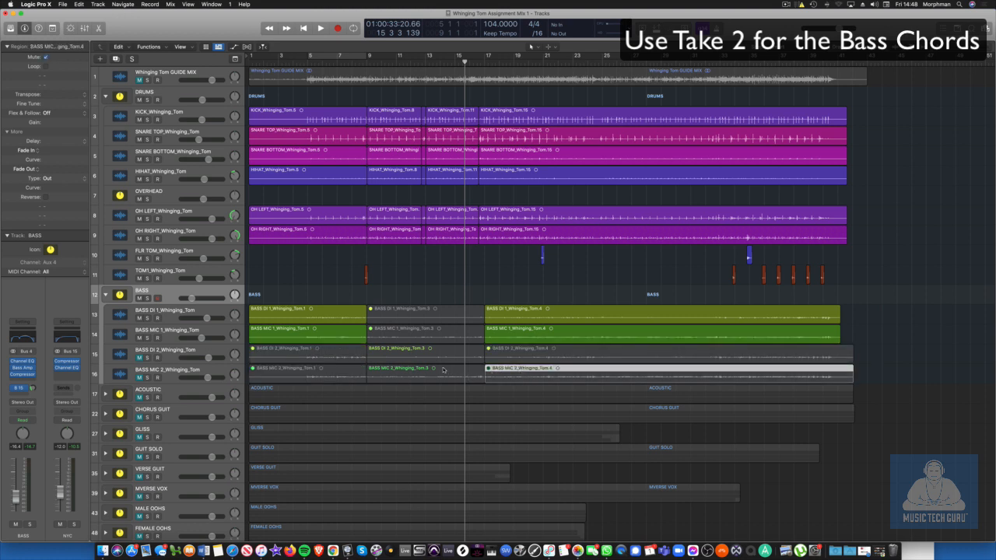
- Unmute the BASS DI 2 and BASS MIC 2 tracks and raise their volumes during playback, with DI 2 at about +1.6 dB
{"action": "left_click_drag", "start_coordinate": [139, 359], "coordinate": [140, 377]}
{"action": "key", "text": "space"}
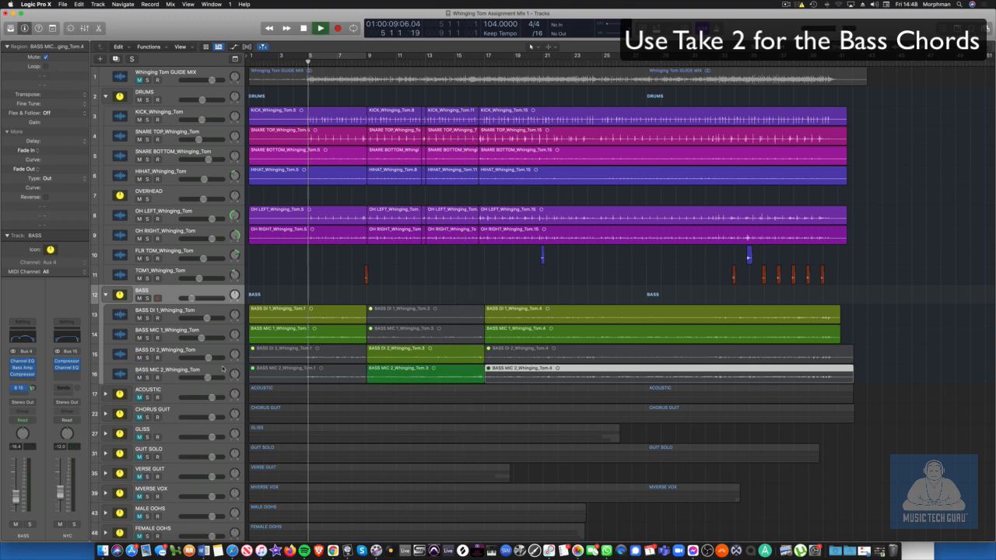
{"action": "left_click_drag", "start_coordinate": [208, 358], "coordinate": [214, 359]}
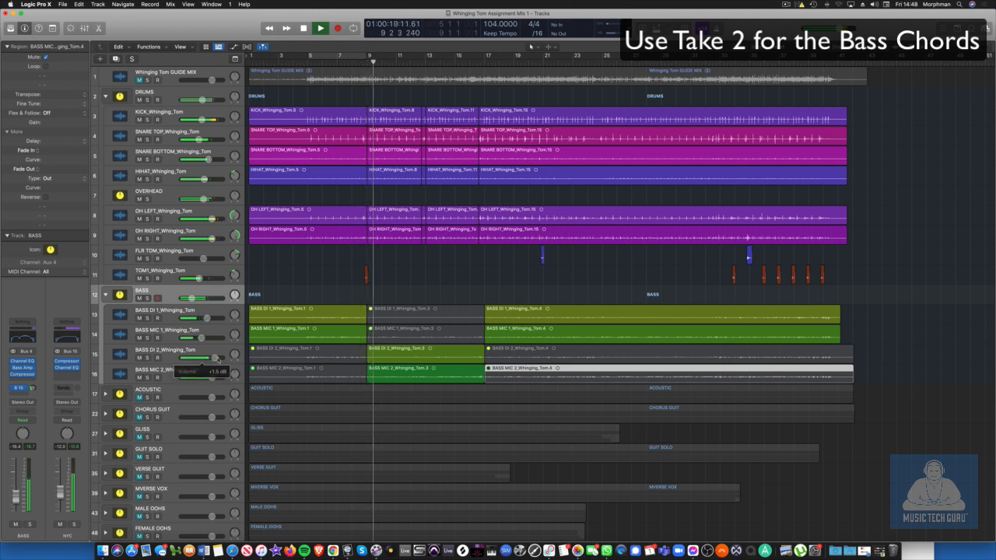
{"action": "left_click_drag", "start_coordinate": [212, 378], "coordinate": [235, 369]}
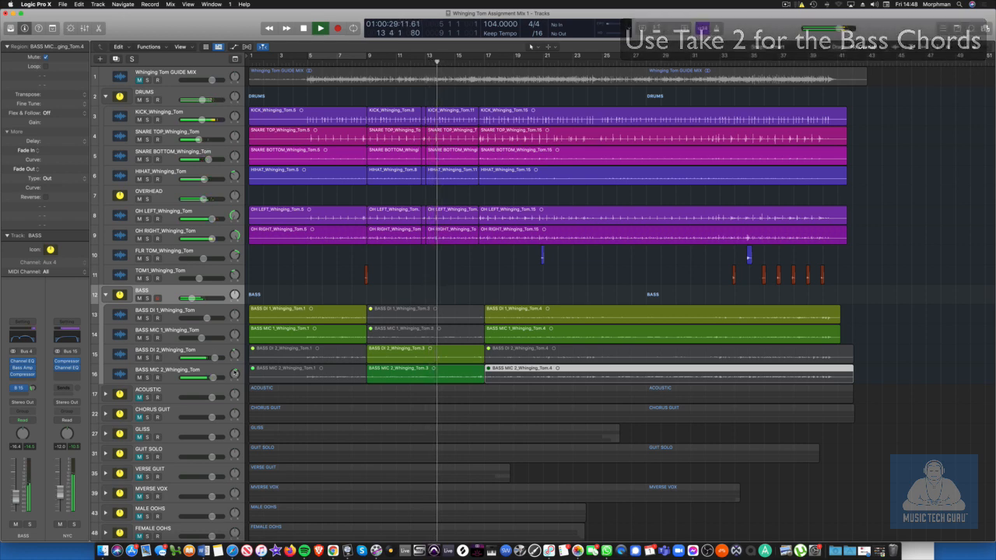
{"action": "key", "text": "space"}
- Extend the start of the middle BASS DI 2 and MIC 2 regions slightly before bar 9 and play the transition
{"action": "key", "text": "super+Down"}
{"action": "key", "text": "super+Down"}
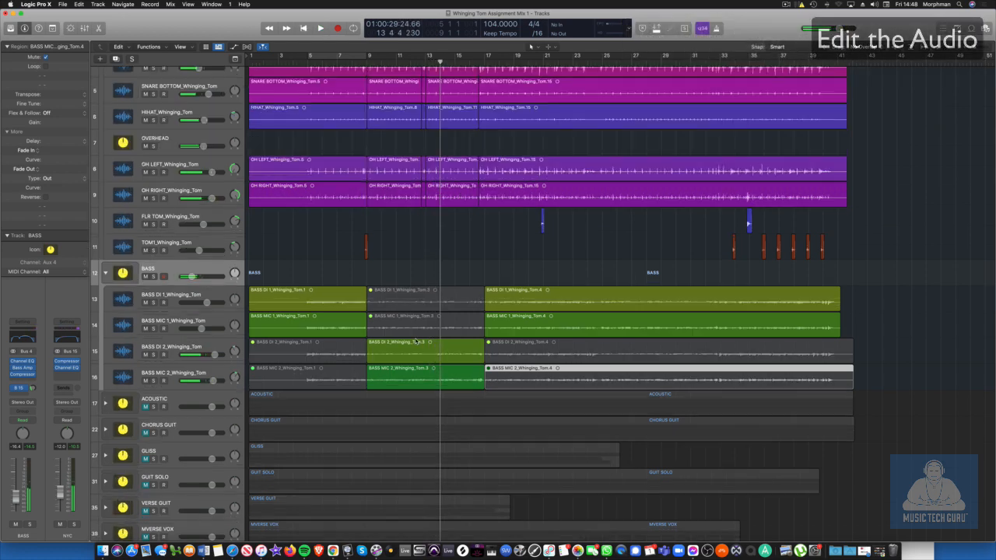
{"action": "key", "text": "super+Right"}
{"action": "key", "text": "super+Right"}
{"action": "key", "text": "super+Right"}
{"action": "scroll", "coordinate": [417, 343], "scroll_direction": "left", "scroll_amount": 6}
{"action": "key", "text": "super+Right"}
{"action": "key", "text": "super+Right"}
{"action": "key", "text": "super+Right"}
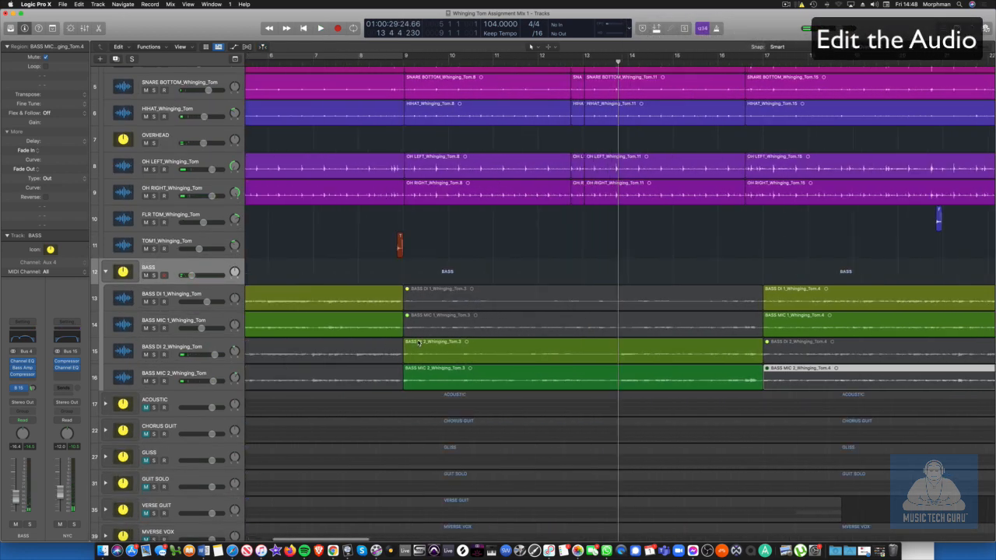
{"action": "scroll", "coordinate": [422, 342], "scroll_direction": "left", "scroll_amount": 1}
{"action": "scroll", "coordinate": [422, 342], "scroll_direction": "left", "scroll_amount": 2}
{"action": "key", "text": "super+Right"}
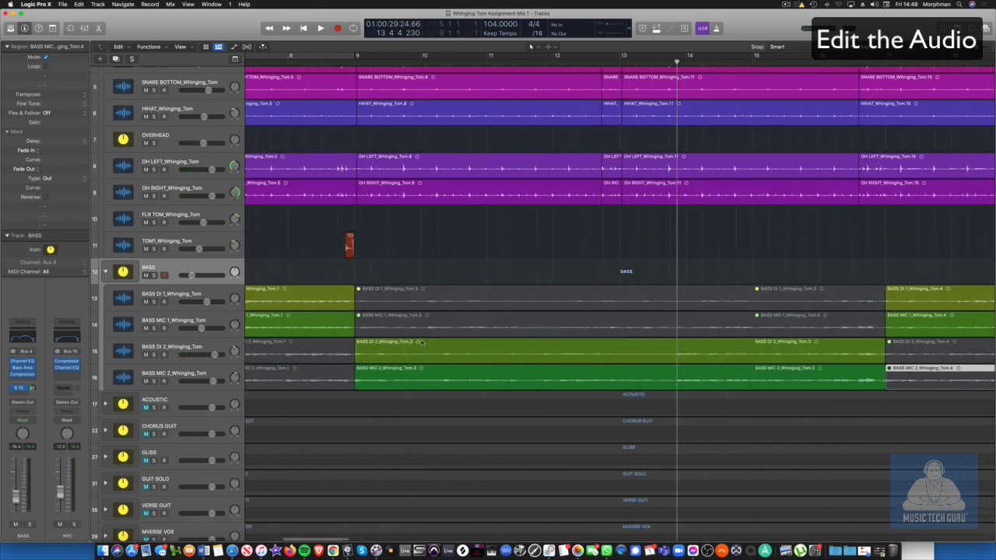
{"action": "scroll", "coordinate": [452, 327], "scroll_direction": "left", "scroll_amount": 2}
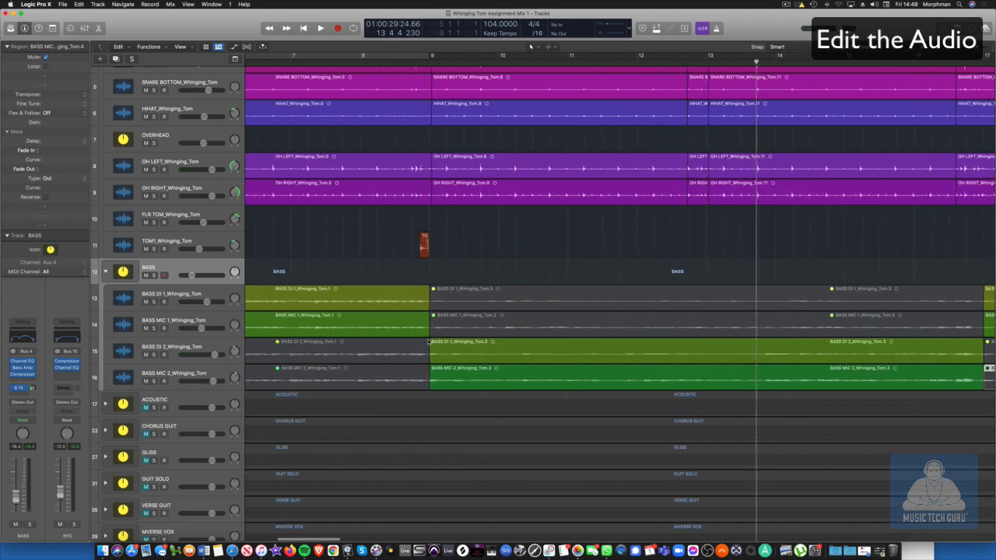
{"action": "left_click", "coordinate": [525, 353]}
{"action": "left_click", "coordinate": [504, 384], "text": "shift"}
{"action": "left_click_drag", "start_coordinate": [502, 384], "coordinate": [498, 386]}
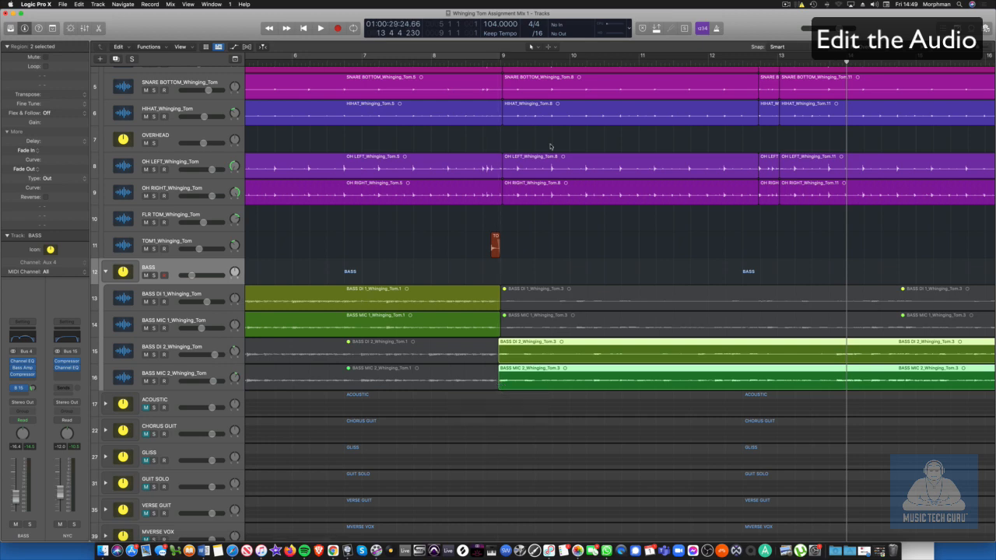
{"action": "left_click", "coordinate": [490, 61]}
{"action": "key", "text": "space"}
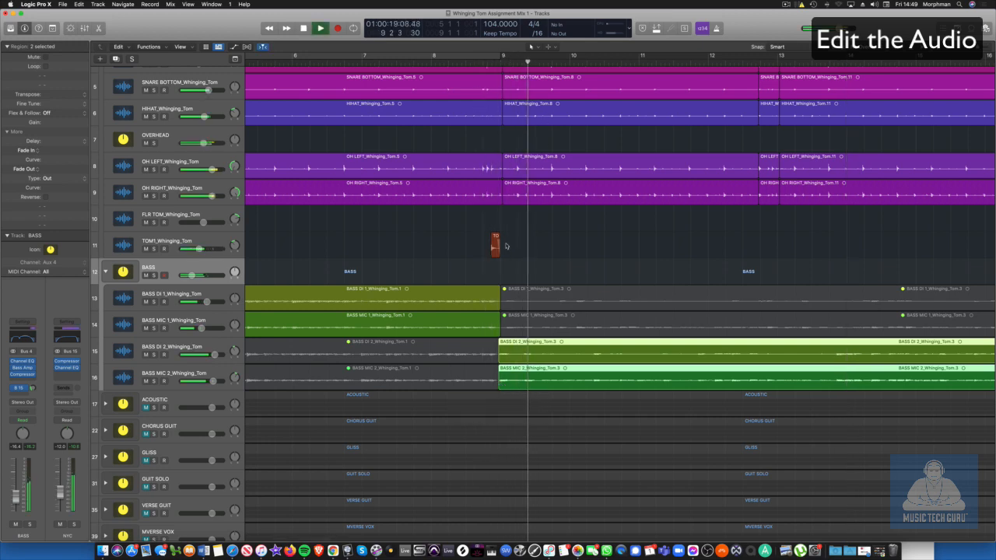
- Extend the start of the last BASS DI 1 and BASS MIC 1 regions slightly before bar 17
{"action": "key", "text": "super+Left"}
{"action": "key", "text": "super+Left"}
{"action": "key", "text": "super+Left"}
{"action": "key", "text": "super+Left"}
{"action": "scroll", "coordinate": [505, 244], "scroll_direction": "right", "scroll_amount": 8}
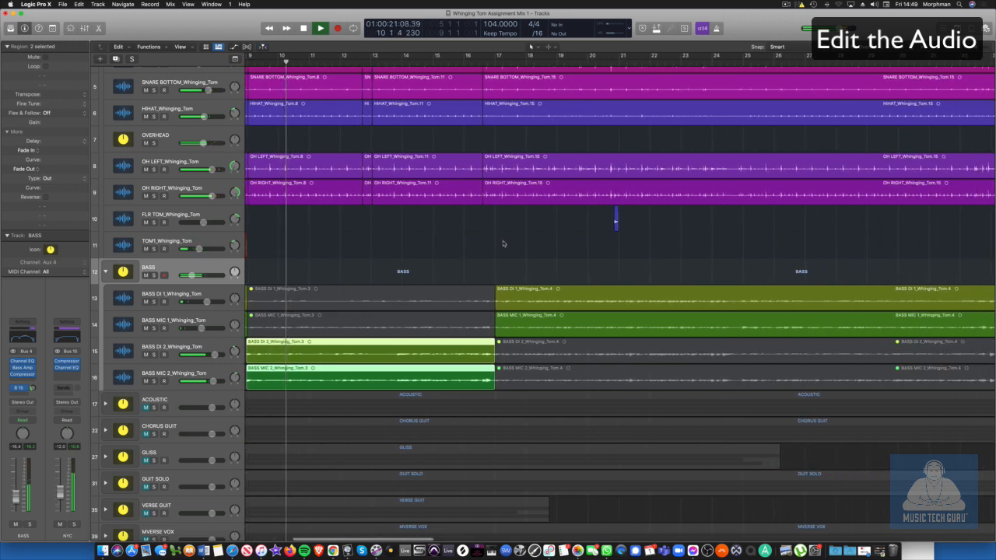
{"action": "key", "text": "super+Right"}
{"action": "key", "text": "super+Right"}
{"action": "left_click", "coordinate": [634, 305]}
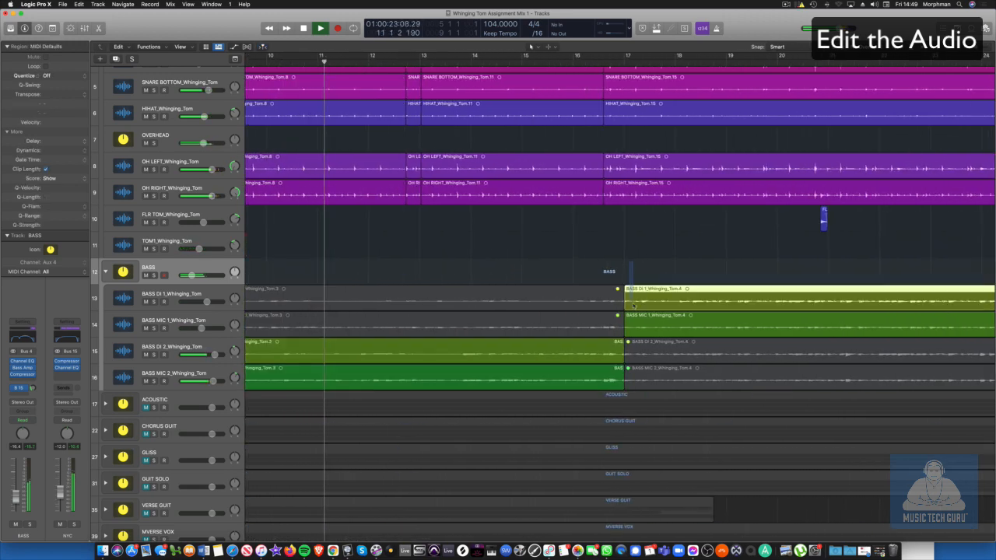
{"action": "left_click", "coordinate": [634, 323], "text": "shift"}
{"action": "left_click_drag", "start_coordinate": [624, 333], "coordinate": [620, 333]}
- Trim the end of the middle BASS DI 2 and BASS MIC 2 regions back to just before bar 17
{"action": "left_click", "coordinate": [607, 354]}
{"action": "left_click", "coordinate": [608, 381], "text": "shift"}
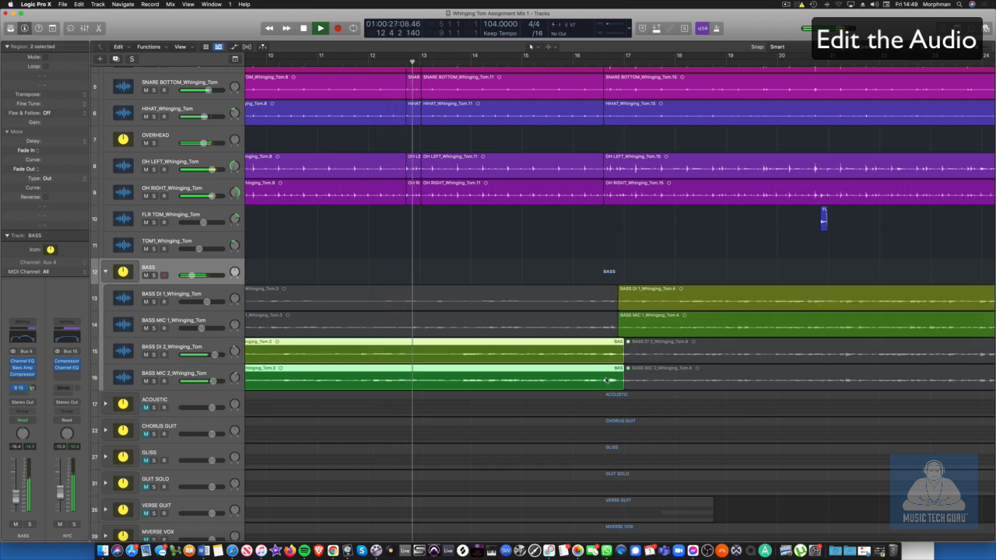
{"action": "left_click_drag", "start_coordinate": [622, 382], "coordinate": [620, 384]}
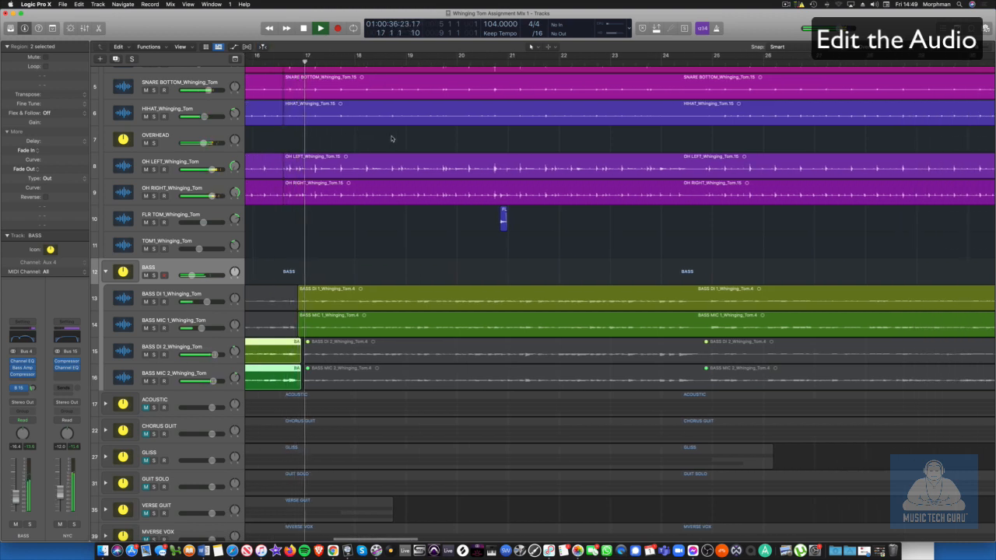
- Raise the volumes of the BASS DI 1 and BASS MIC 1 tracks slightly while the section after bar 17 plays
{"action": "key", "text": "super+Left"}
{"action": "key", "text": "super+Left"}
{"action": "key", "text": "super+Left"}
{"action": "key", "text": "super+Left"}
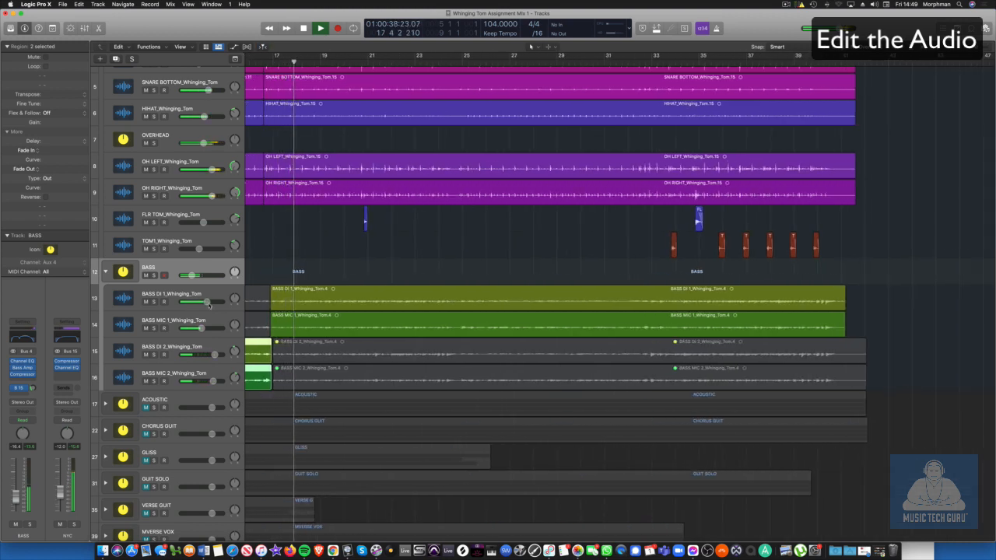
{"action": "left_click_drag", "start_coordinate": [208, 303], "coordinate": [207, 328]}
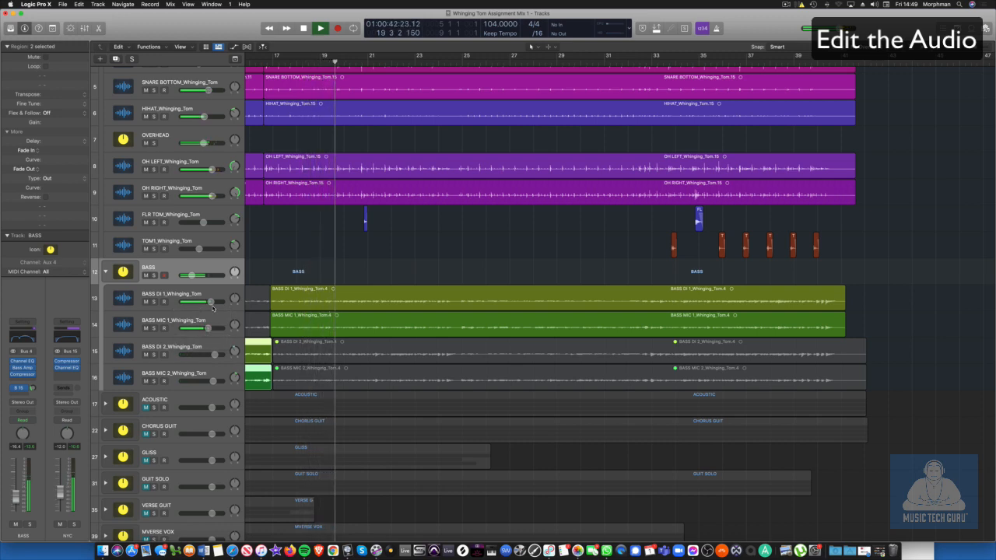
- Stop playback and collapse the BASS track stack in the full song overview
{"action": "scroll", "coordinate": [214, 308], "scroll_direction": "left", "scroll_amount": 8}
{"action": "key", "text": "super+Left"}
{"action": "key", "text": "super+Left"}
{"action": "key", "text": "super+Left"}
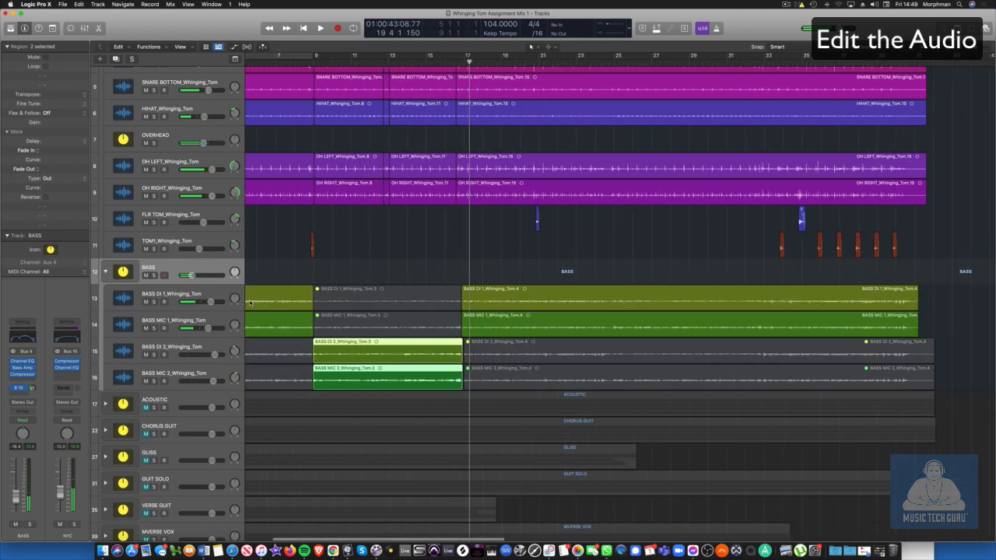
{"action": "scroll", "coordinate": [192, 289], "scroll_direction": "left", "scroll_amount": 2}
{"action": "left_click", "coordinate": [105, 272]}
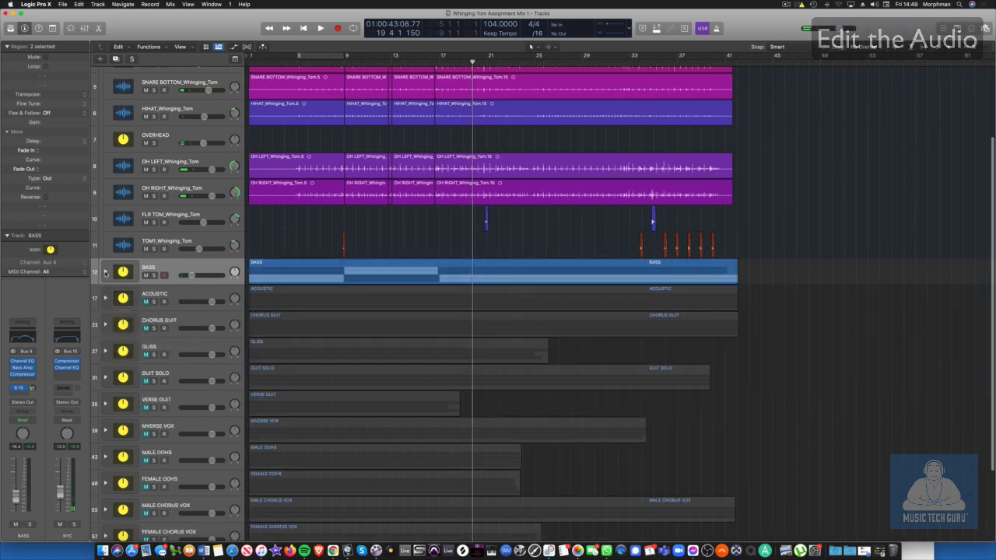